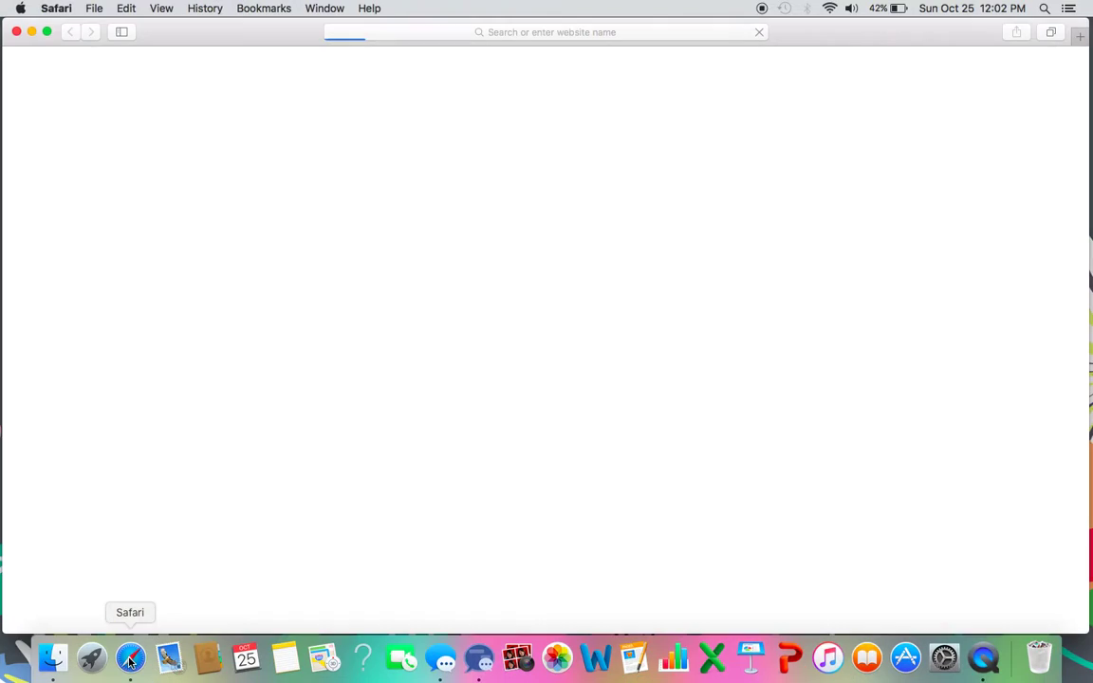
Enter 'prezi' in Safari's address bar and load prezi.com.
{"action": "left_click", "coordinate": [574, 34]}
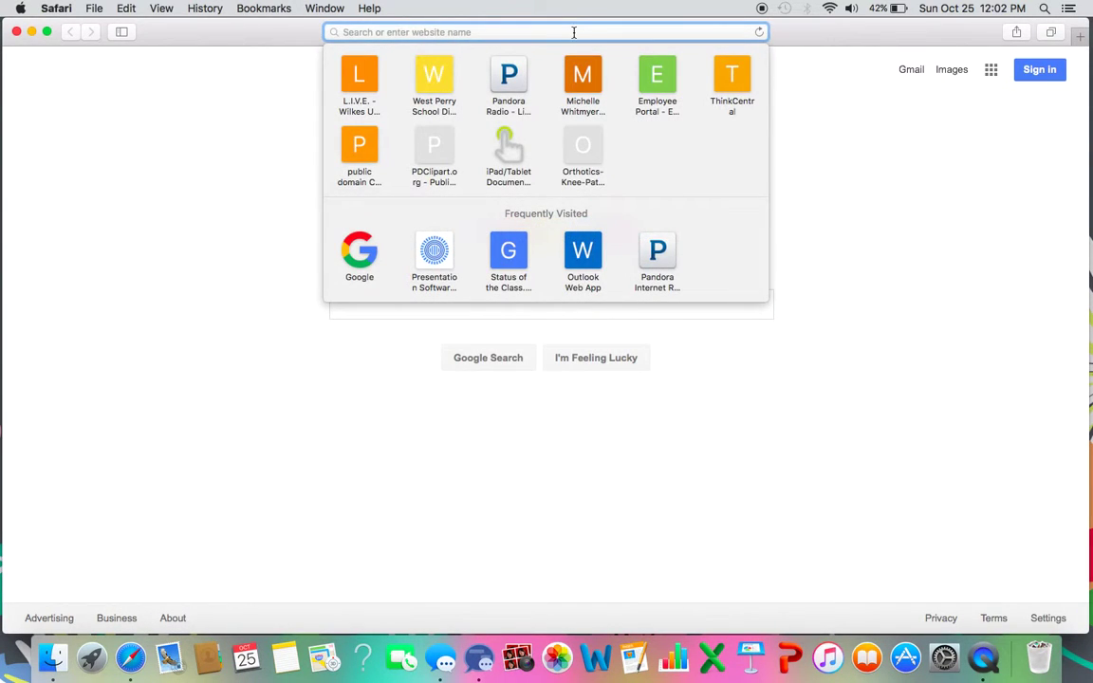
{"action": "type", "text": "prezi.com"}
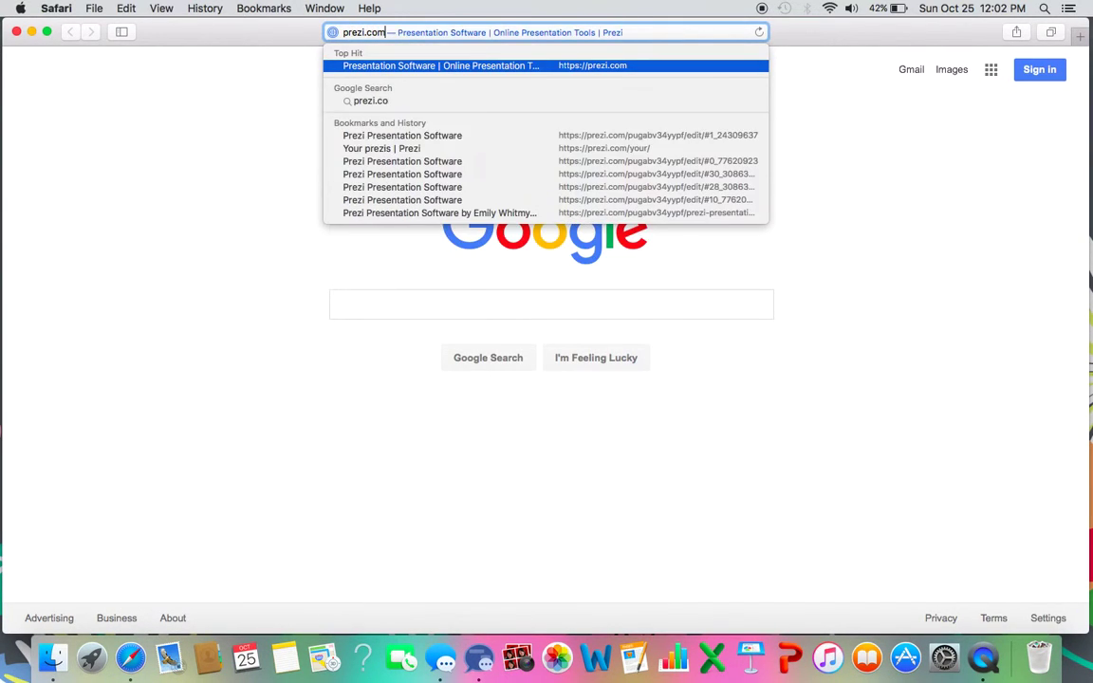
{"action": "key", "text": "Return"}
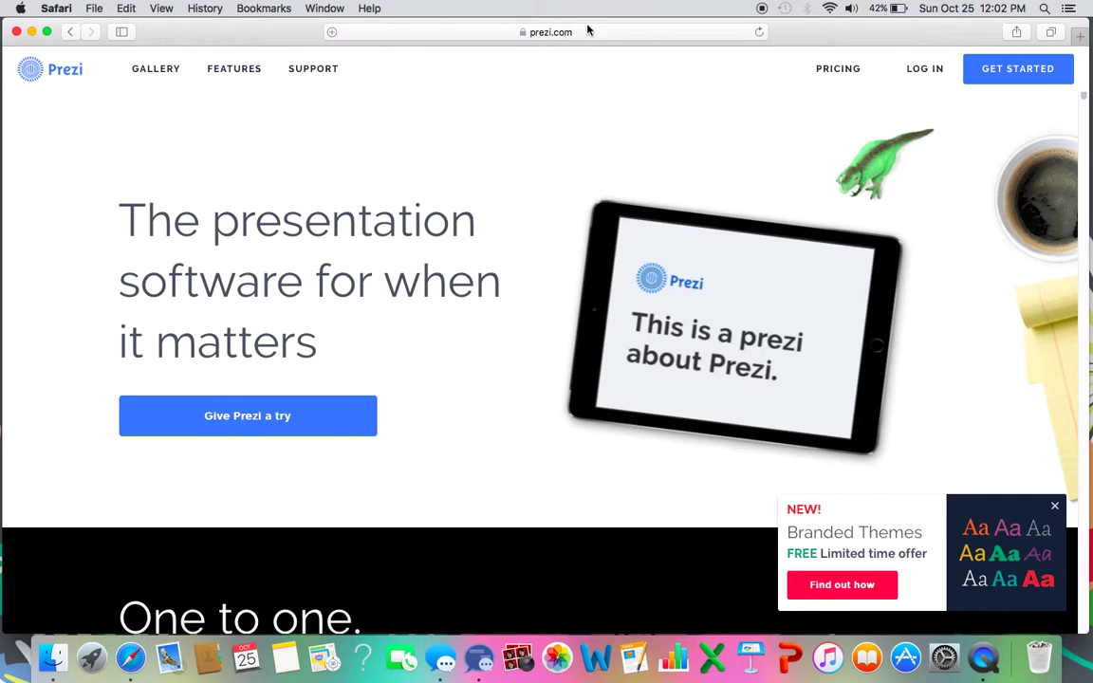
Log in to Prezi with the account e-mail address and password.
{"action": "left_click", "coordinate": [931, 80]}
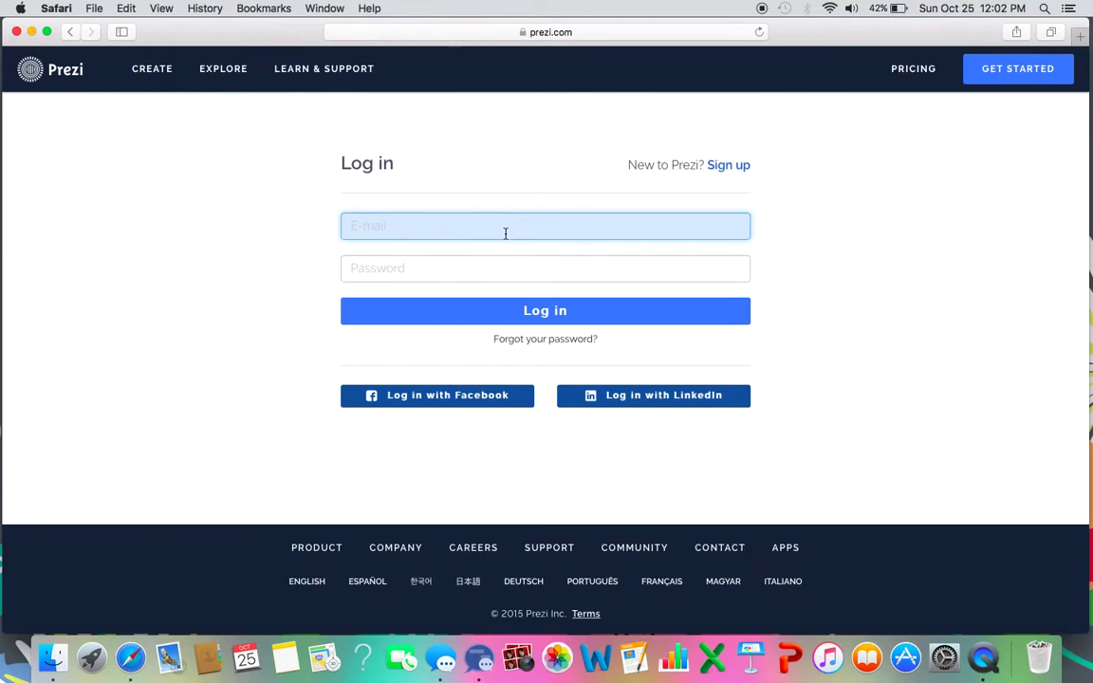
{"action": "key", "text": "Tab"}
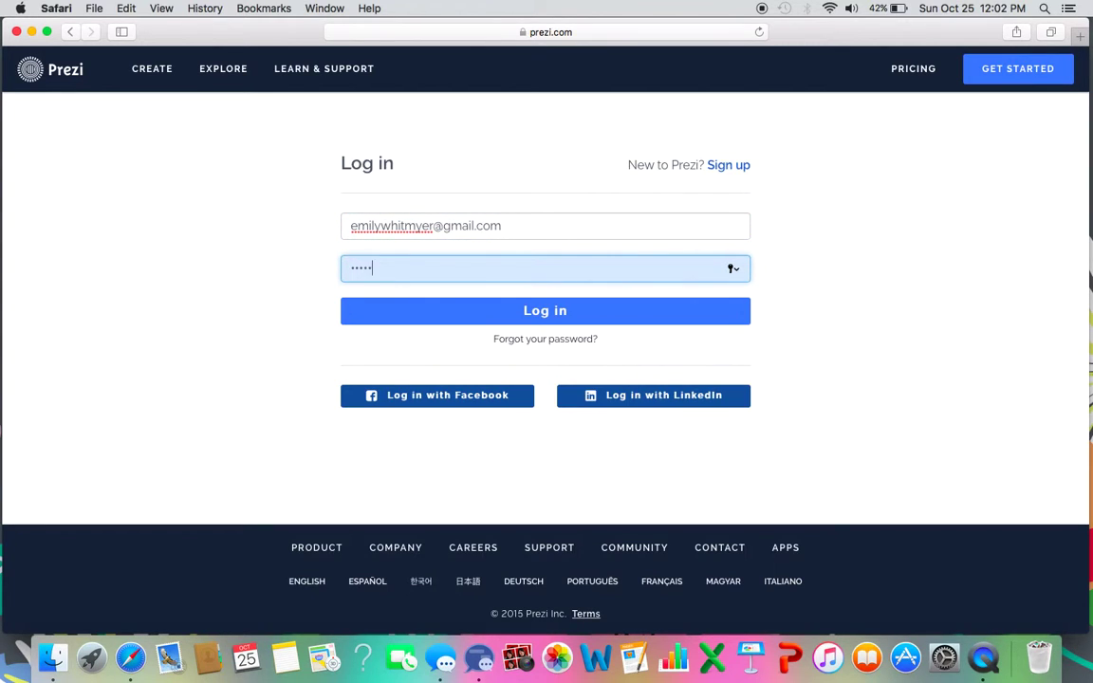
{"action": "left_click", "coordinate": [509, 312]}
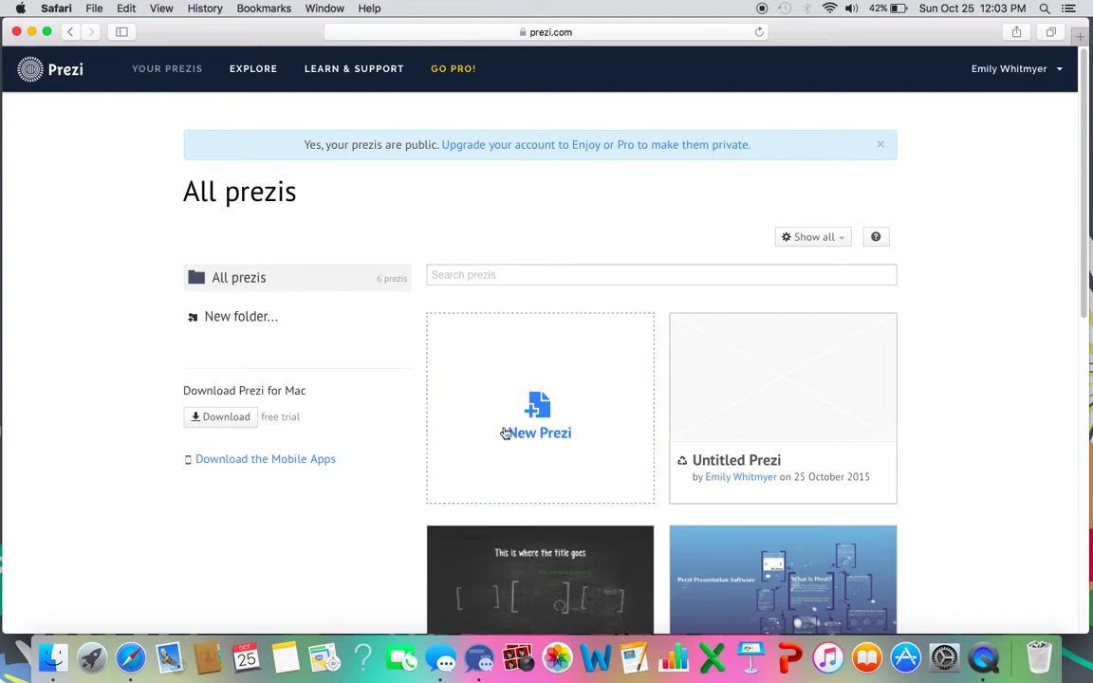
Create a new prezi from the Chalk Board template, found by searching 'teaching'.
{"action": "left_click", "coordinate": [555, 419]}
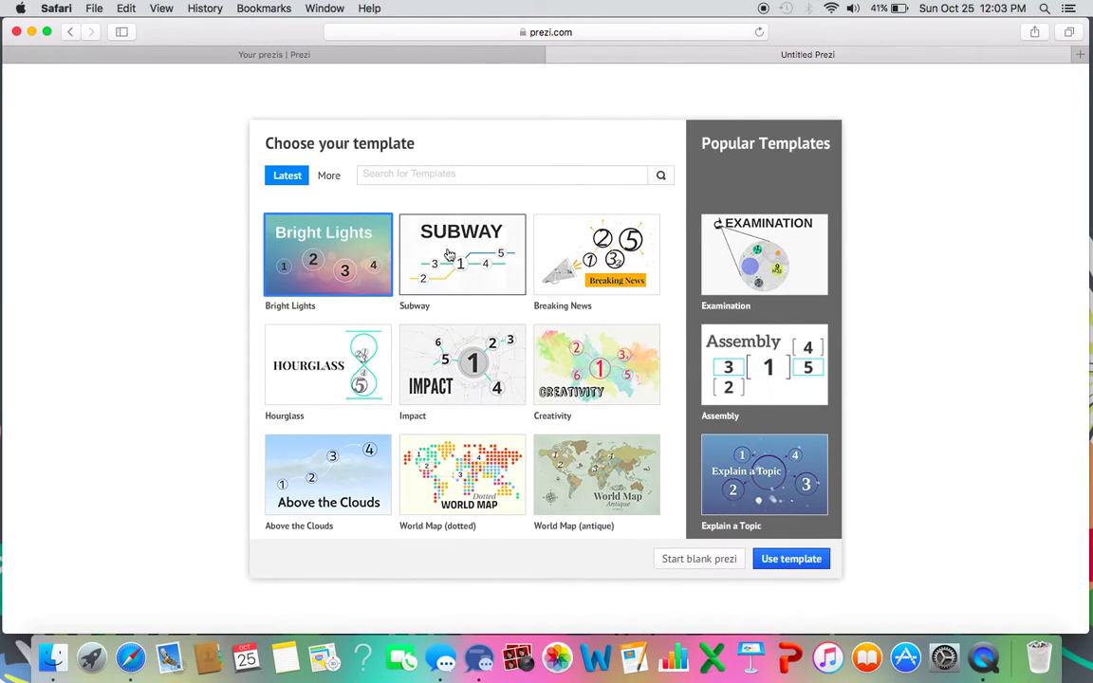
{"action": "type", "text": "teaching"}
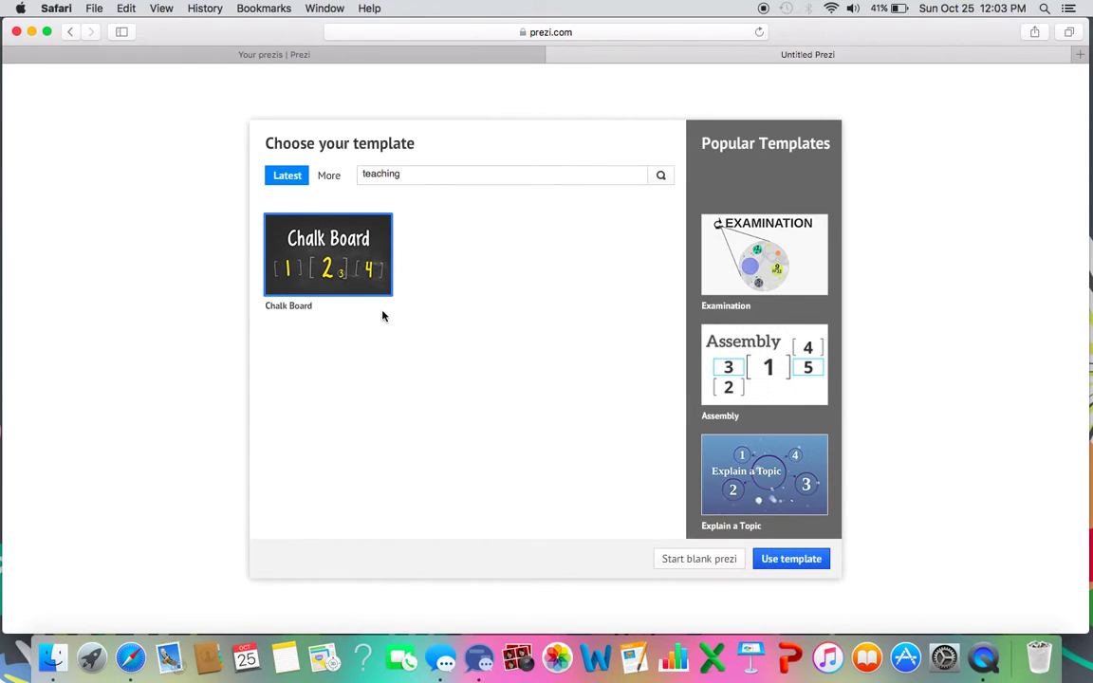
{"action": "left_click", "coordinate": [793, 567]}
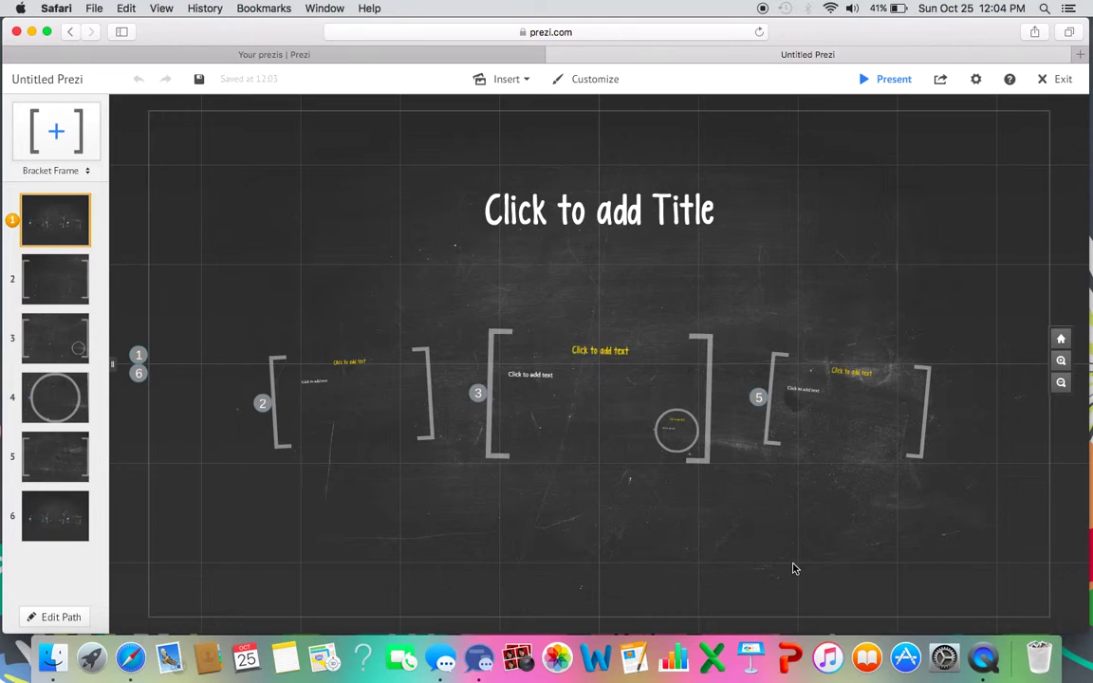
Type 'This is the Title' and try the Subtitle, Body and Title styles and sizes.
{"action": "left_click", "coordinate": [582, 216]}
{"action": "type", "text": "Thi"}
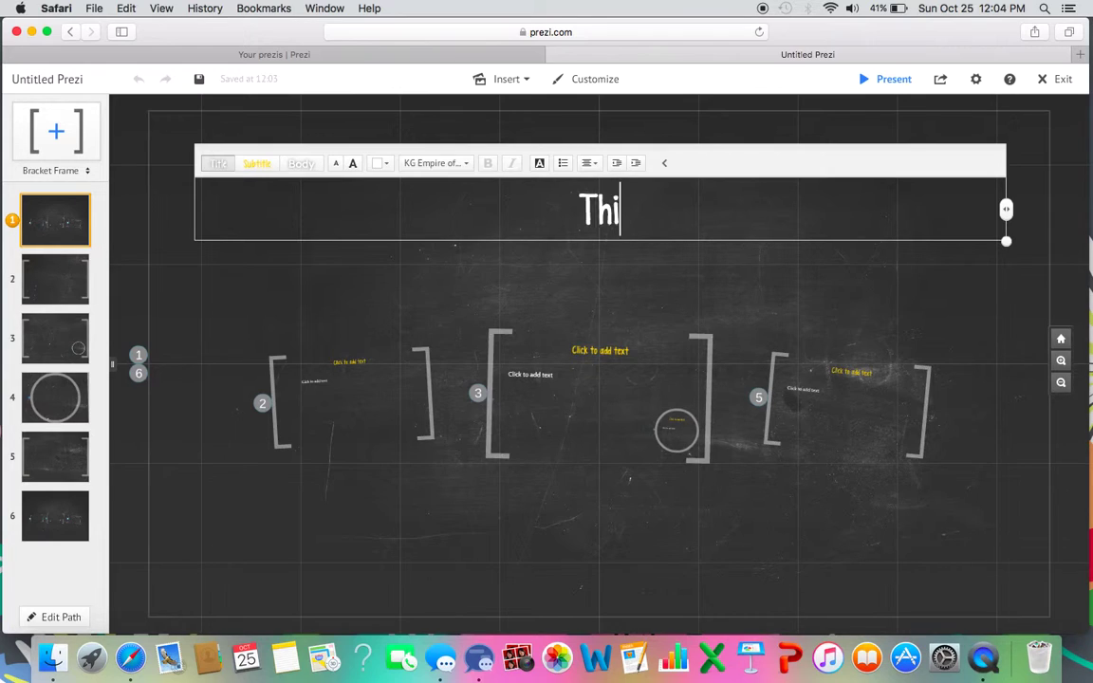
{"action": "type", "text": "s is the Title"}
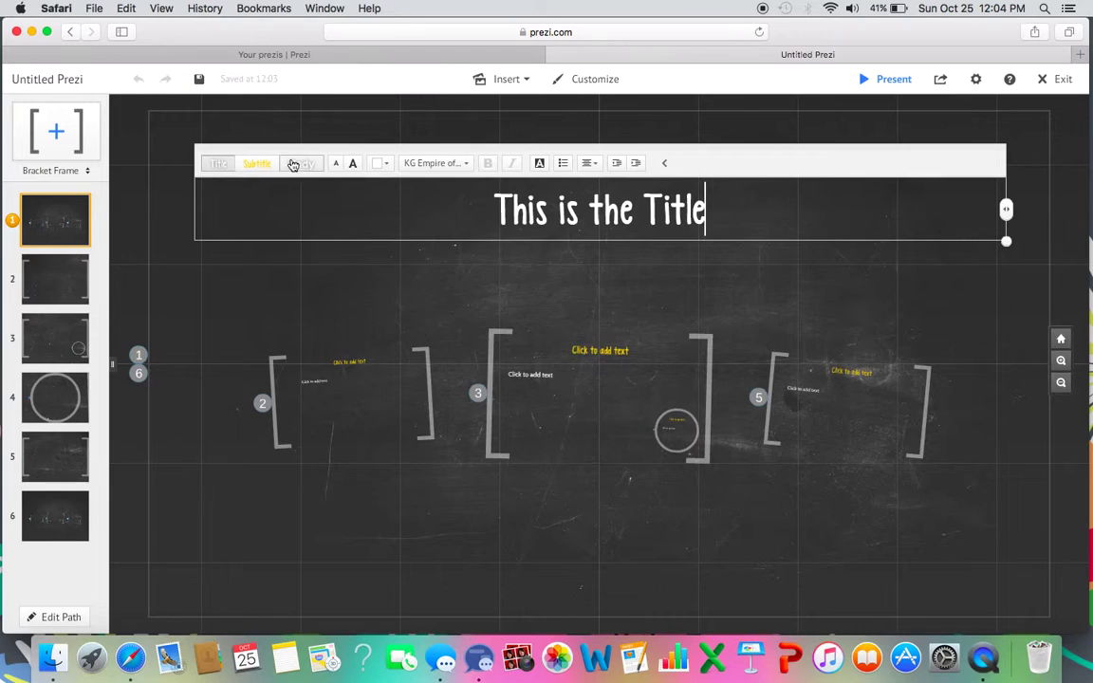
{"action": "left_click", "coordinate": [254, 168]}
{"action": "left_click", "coordinate": [301, 165]}
{"action": "left_click", "coordinate": [219, 164]}
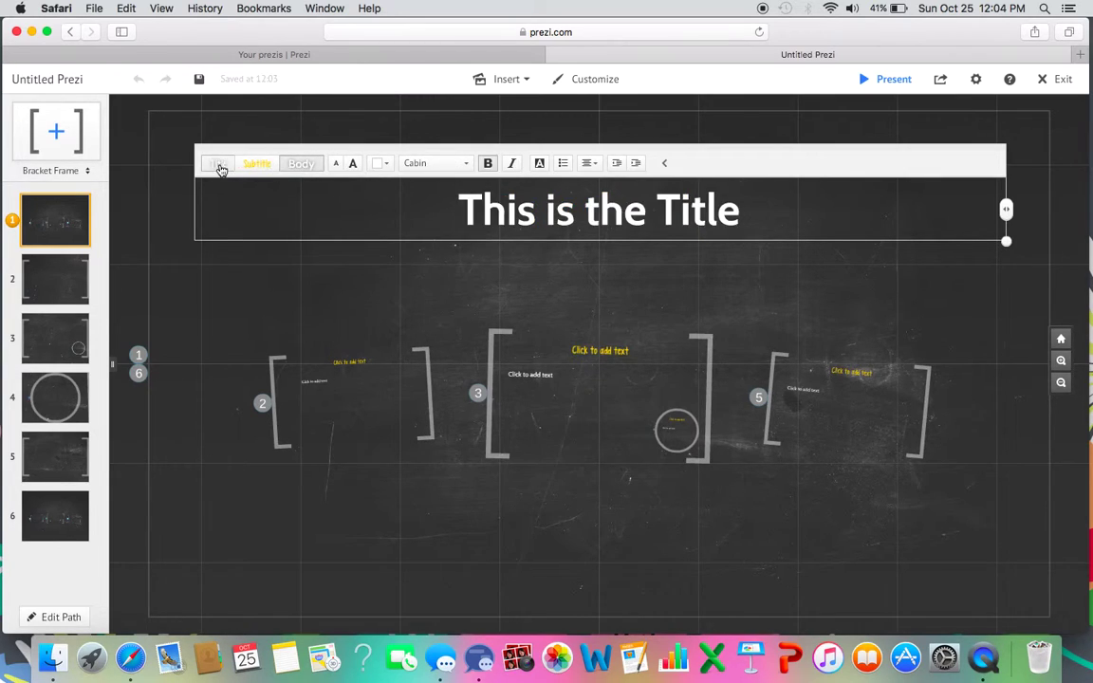
{"action": "left_click", "coordinate": [353, 163]}
{"action": "left_click", "coordinate": [336, 163]}
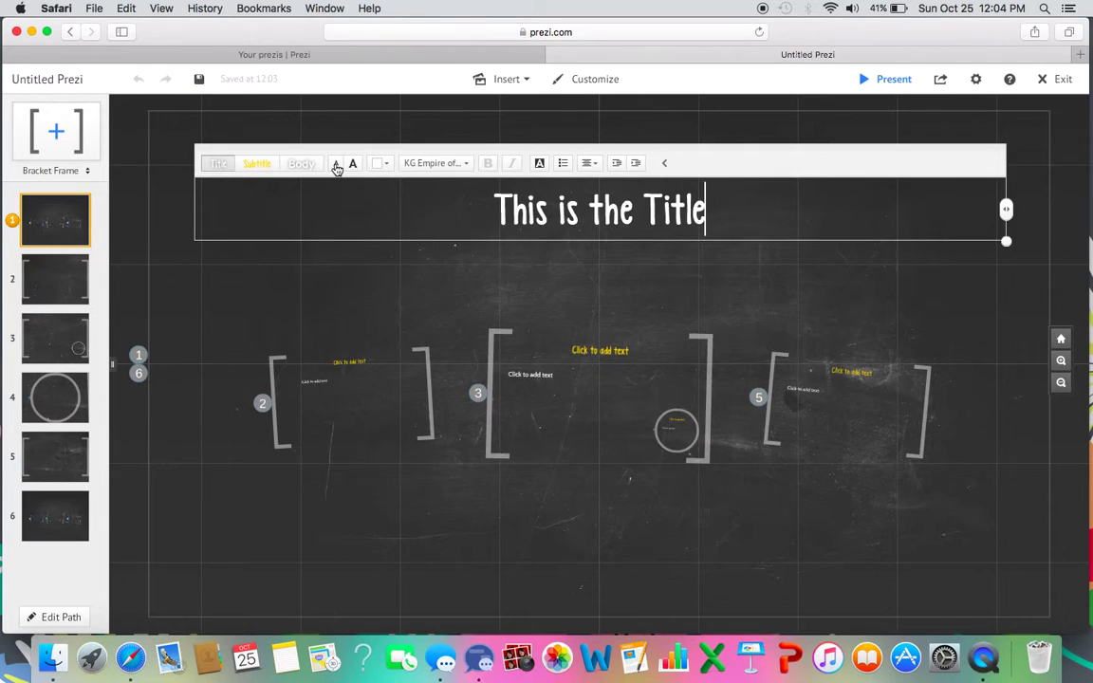
Make the title teal with the From Where You Are font.
{"action": "left_click", "coordinate": [383, 163]}
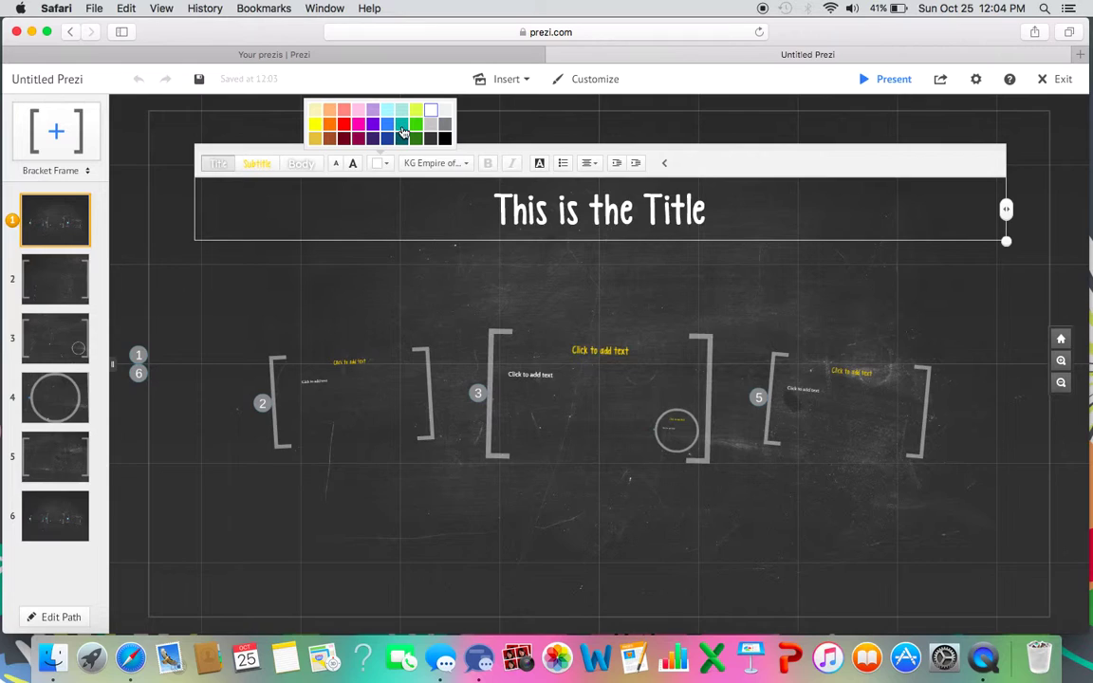
{"action": "left_click", "coordinate": [402, 124]}
{"action": "left_click", "coordinate": [438, 163]}
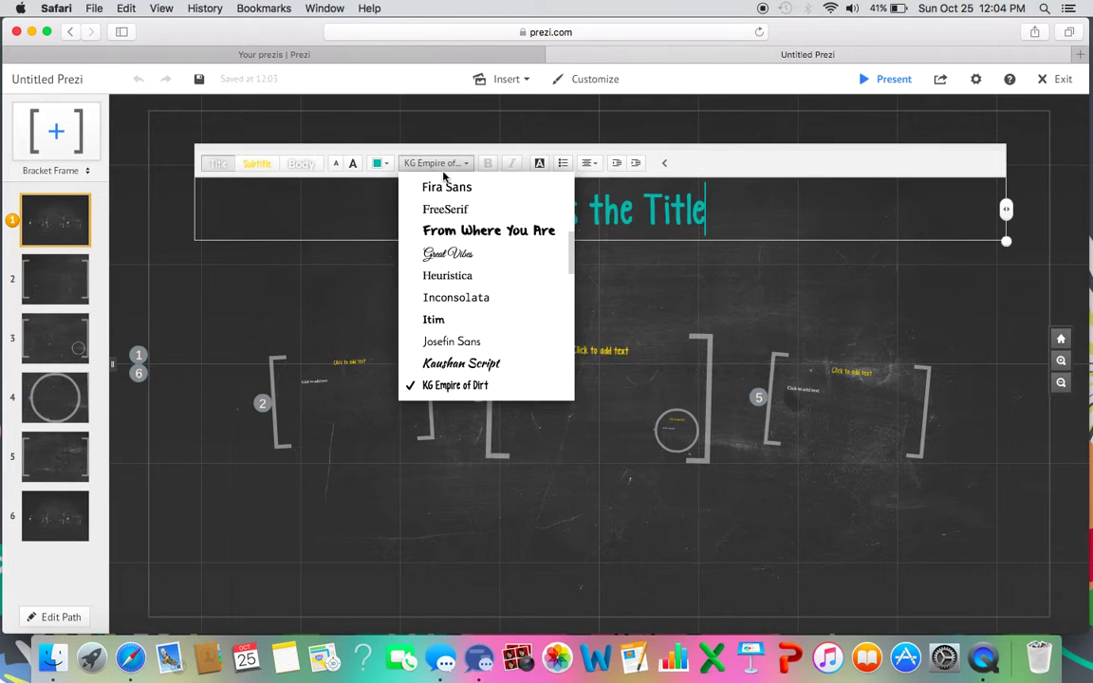
{"action": "left_click", "coordinate": [471, 235]}
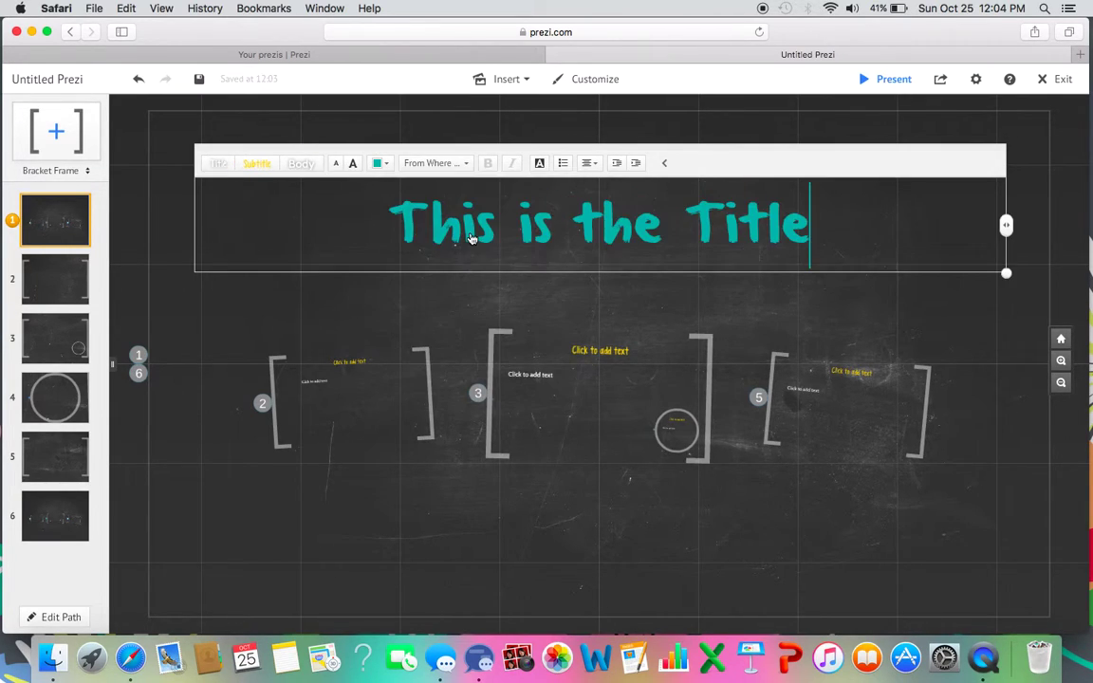
{"action": "left_click", "coordinate": [523, 230]}
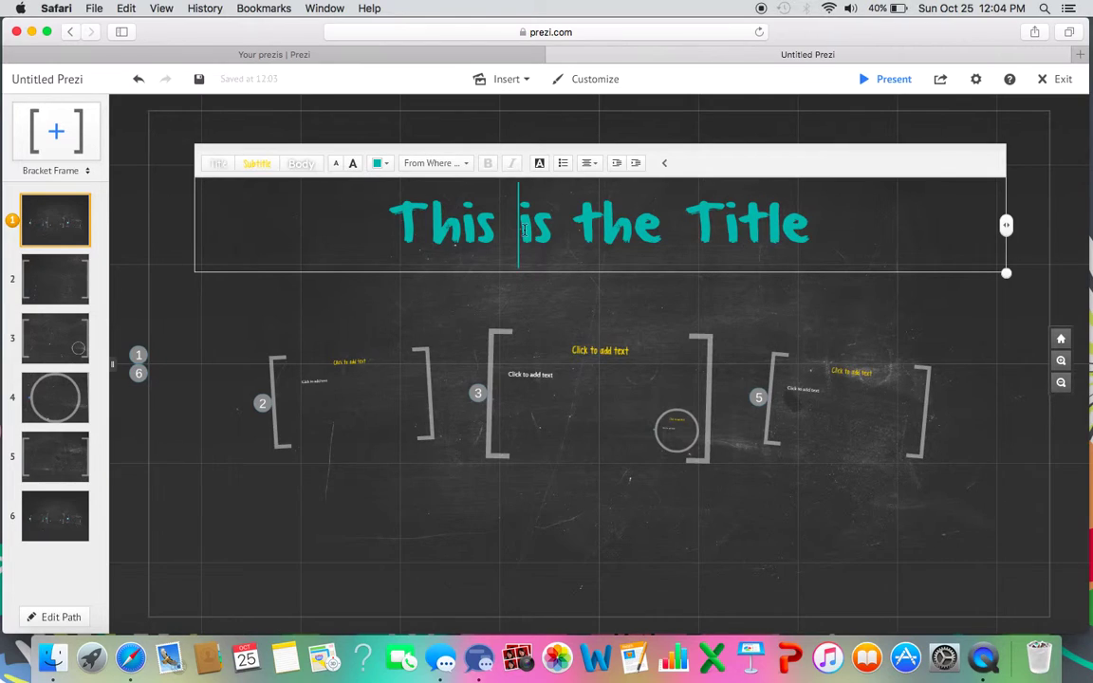
Apply Body style, unbolded and italic, trying then removing a background fill and bullet.
{"action": "left_click", "coordinate": [299, 164]}
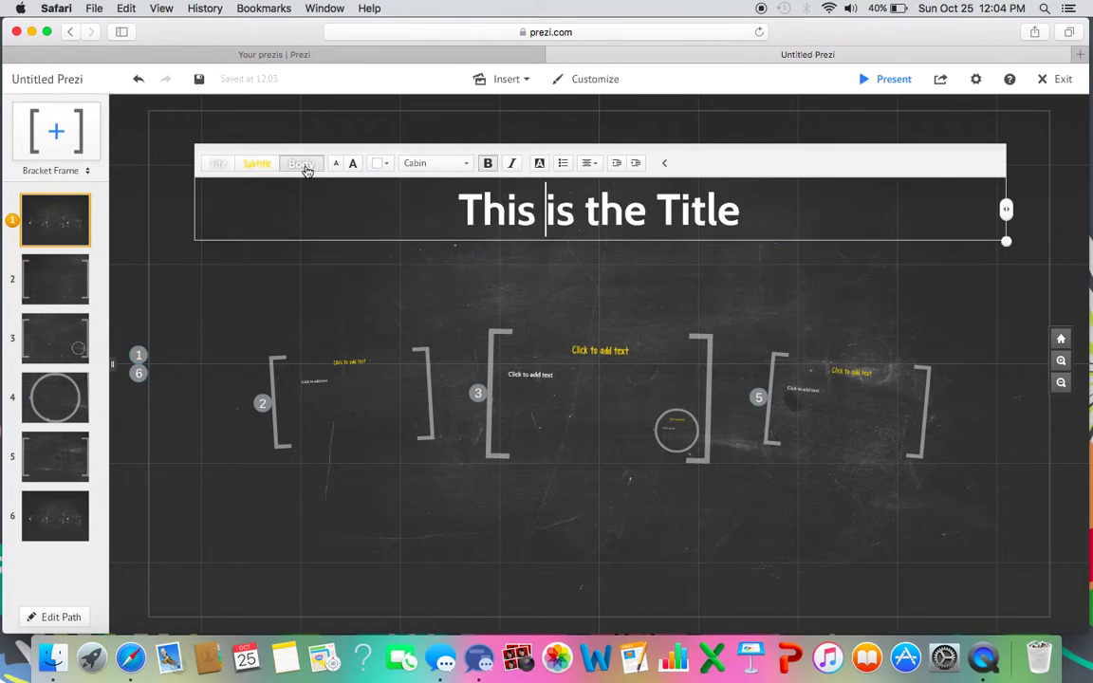
{"action": "left_click", "coordinate": [489, 165]}
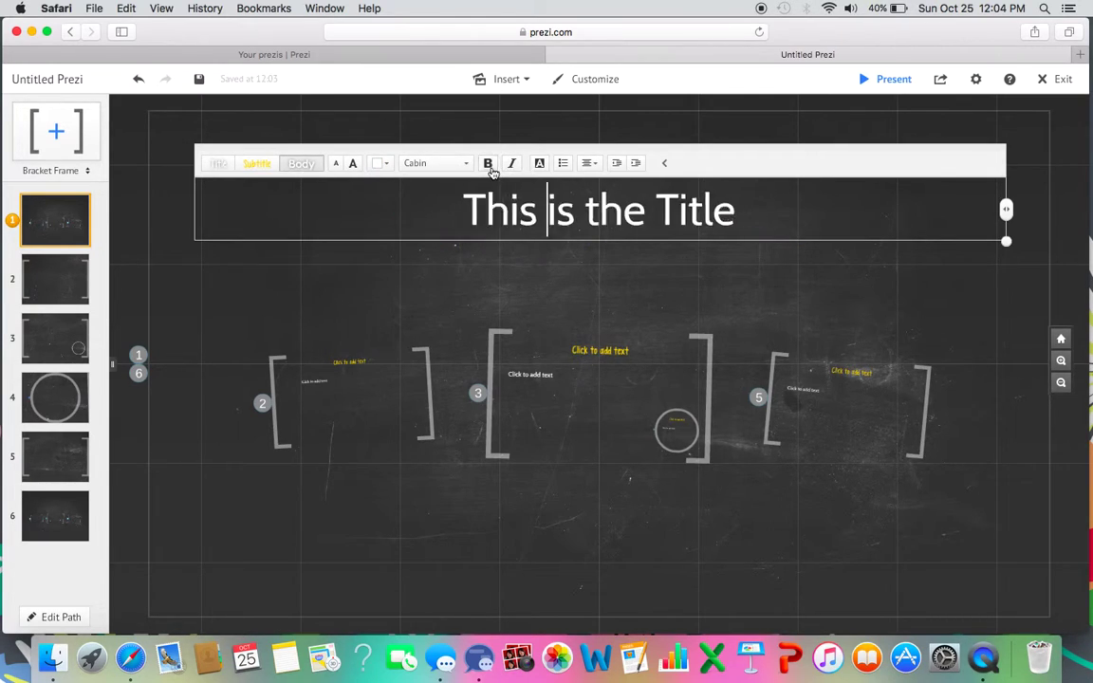
{"action": "left_click", "coordinate": [512, 166]}
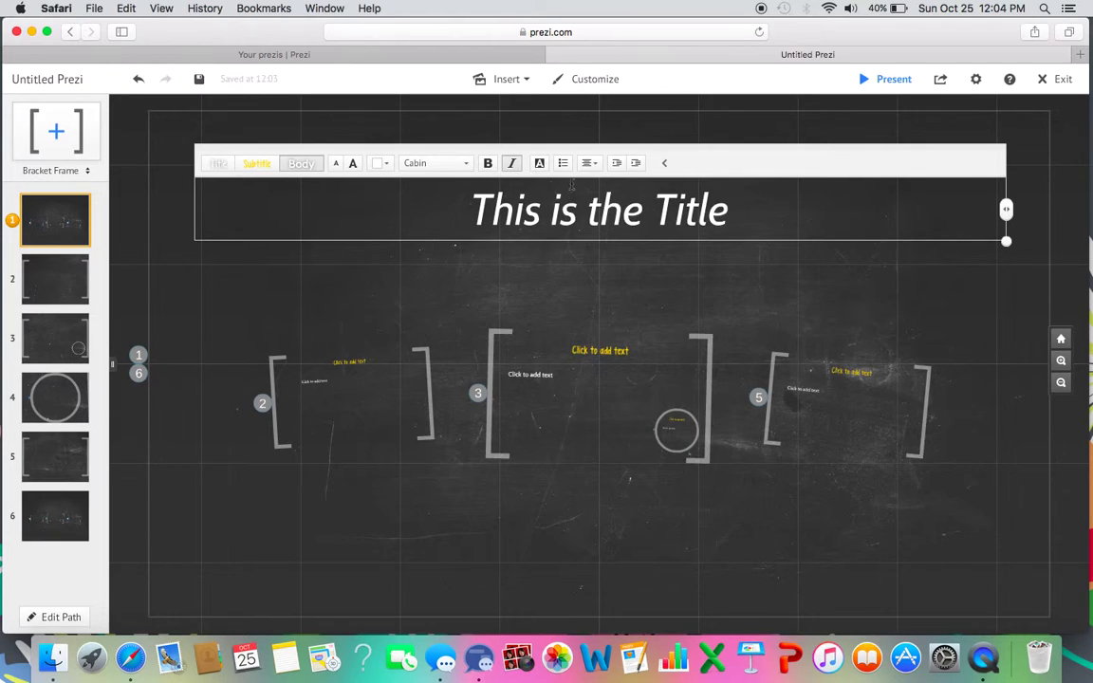
{"action": "left_click", "coordinate": [540, 165]}
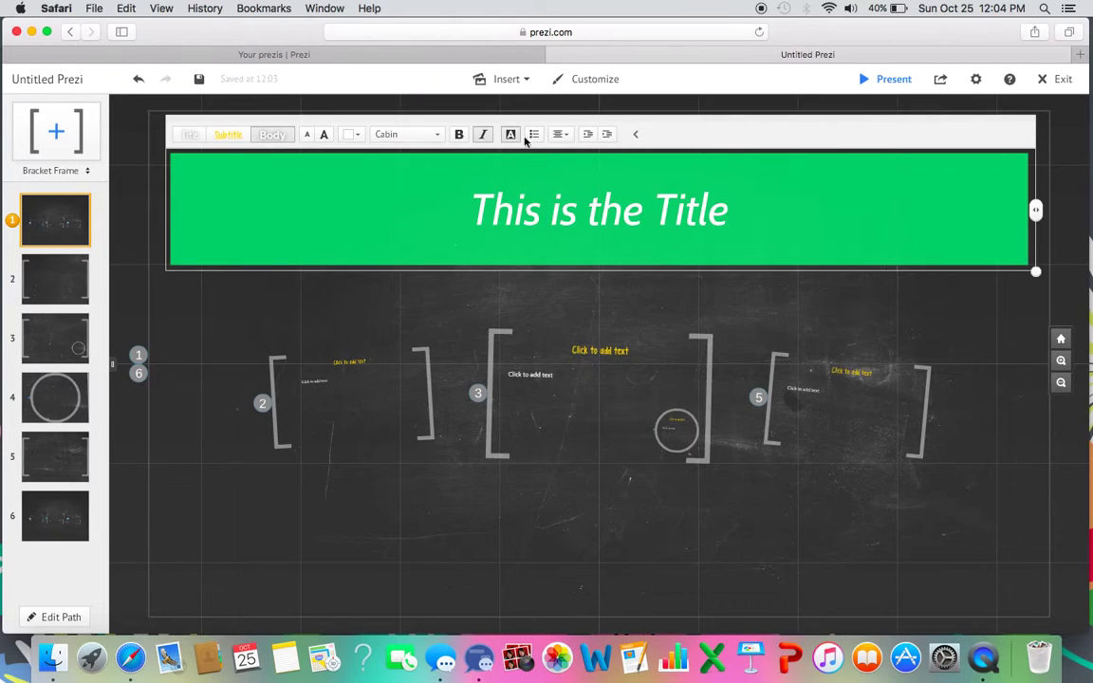
{"action": "left_click", "coordinate": [510, 134]}
{"action": "left_click", "coordinate": [563, 164]}
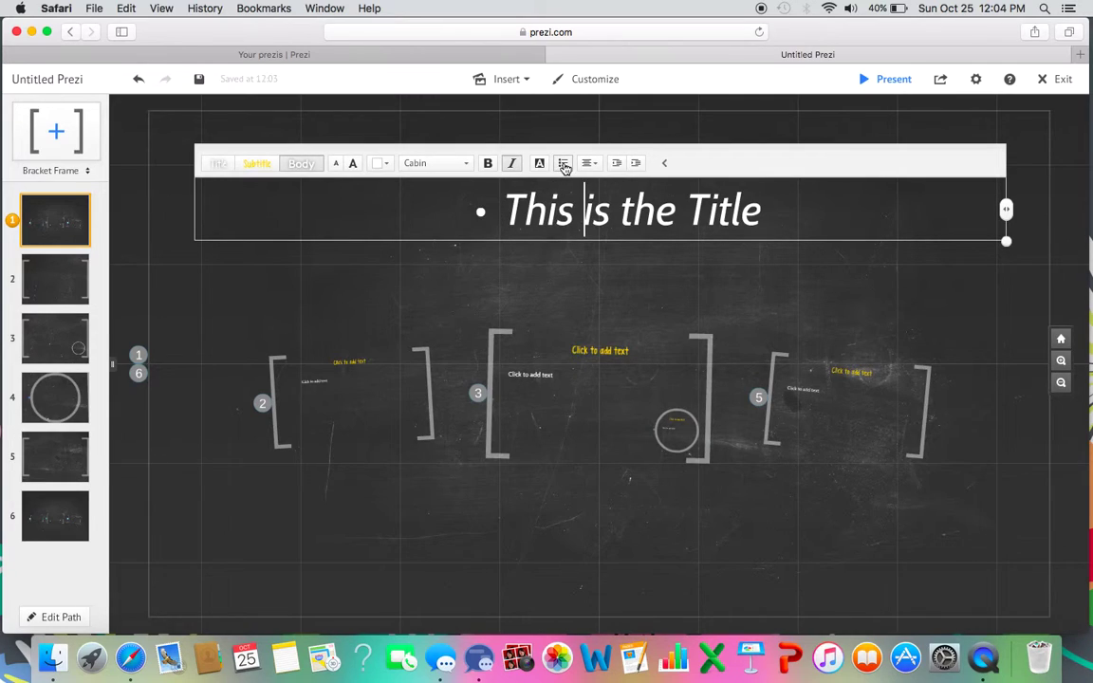
{"action": "left_click", "coordinate": [564, 164]}
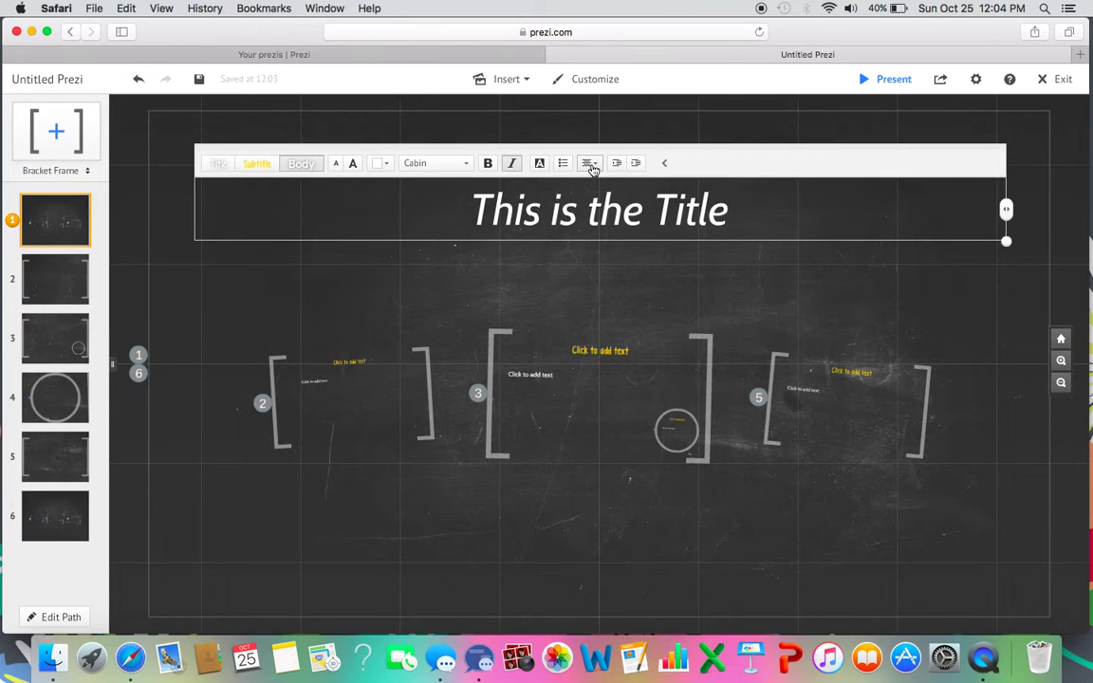
Right-align the title text and finish editing it.
{"action": "left_click", "coordinate": [590, 165]}
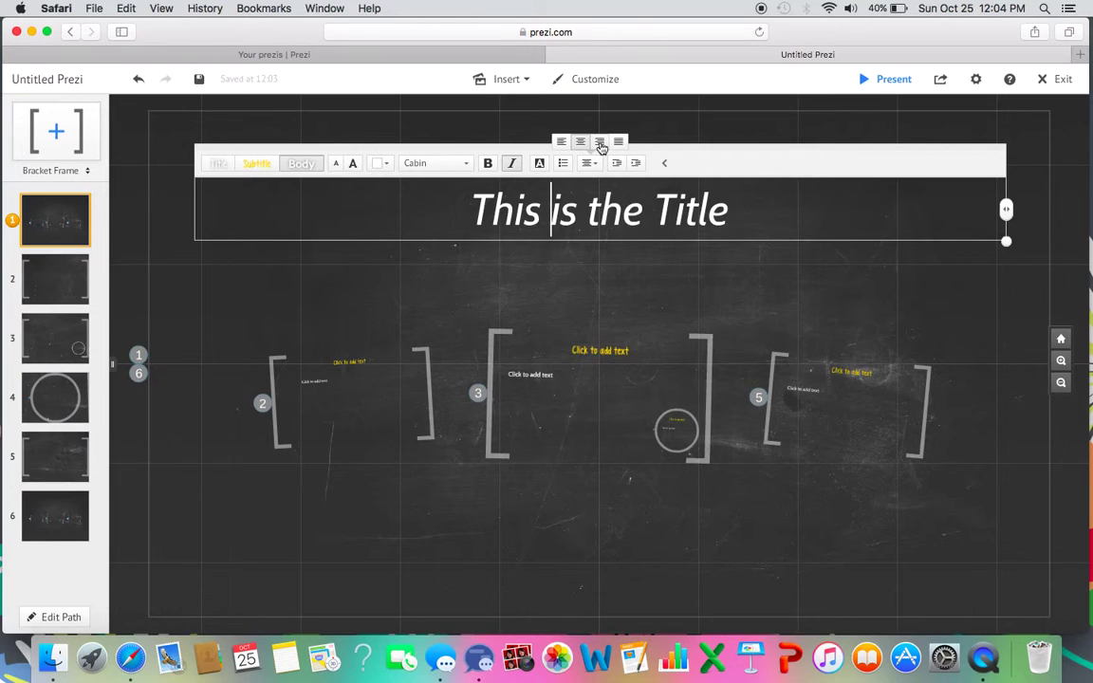
{"action": "left_click", "coordinate": [599, 140]}
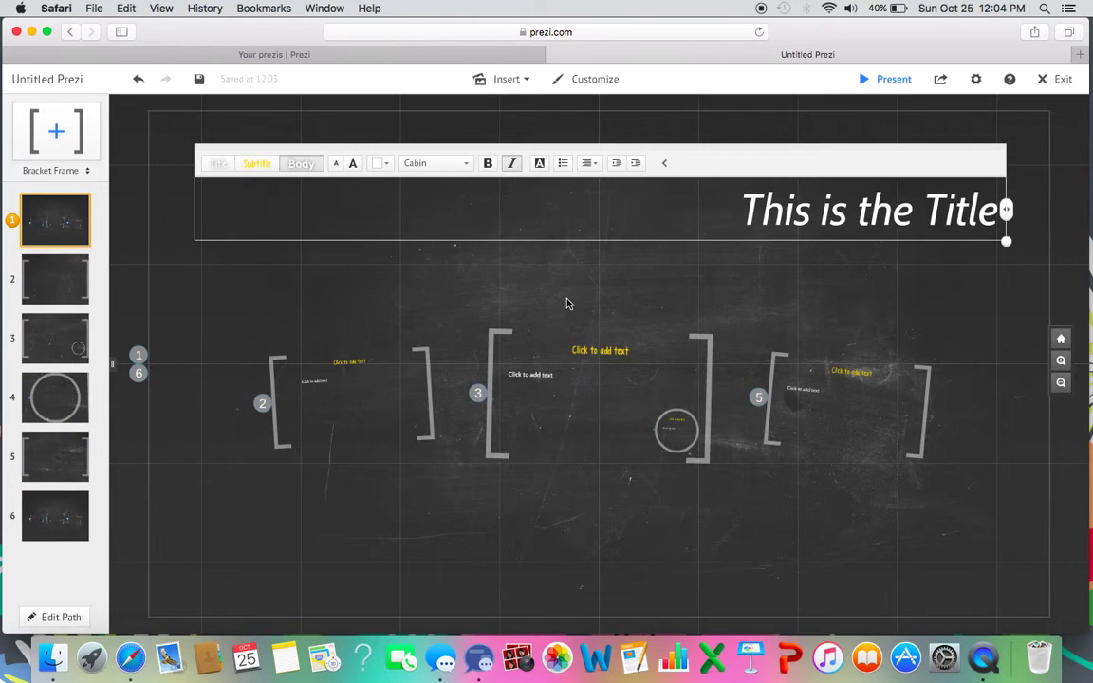
{"action": "left_click", "coordinate": [512, 275]}
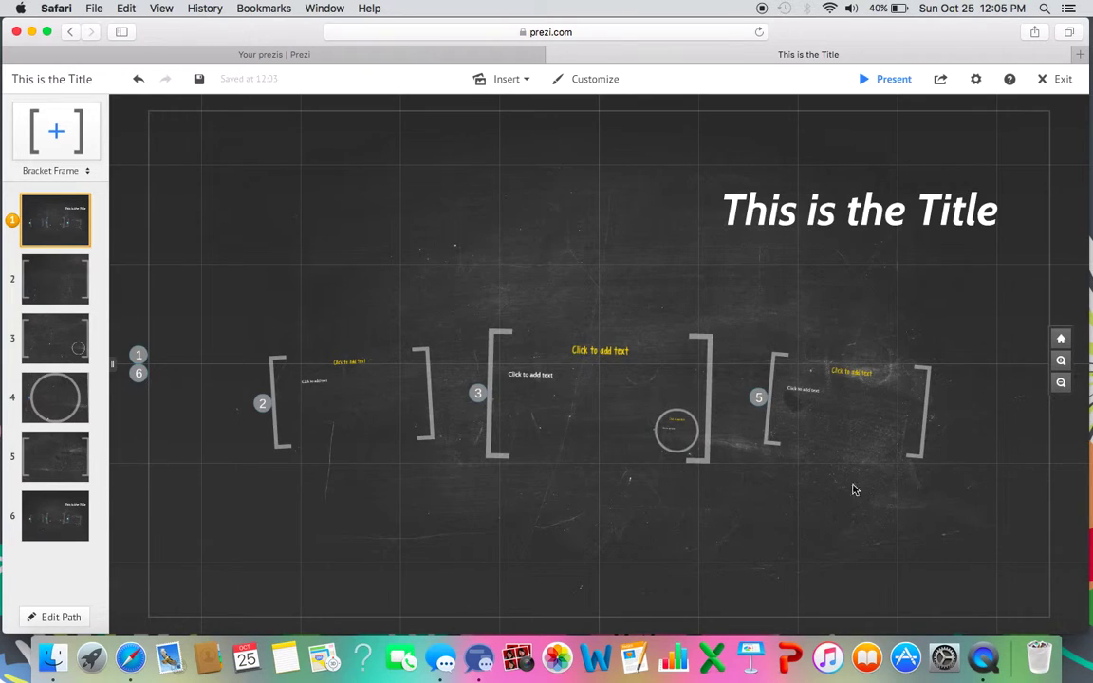
On the second slide, enter the title 'This is the second slide'.
{"action": "left_click", "coordinate": [34, 231]}
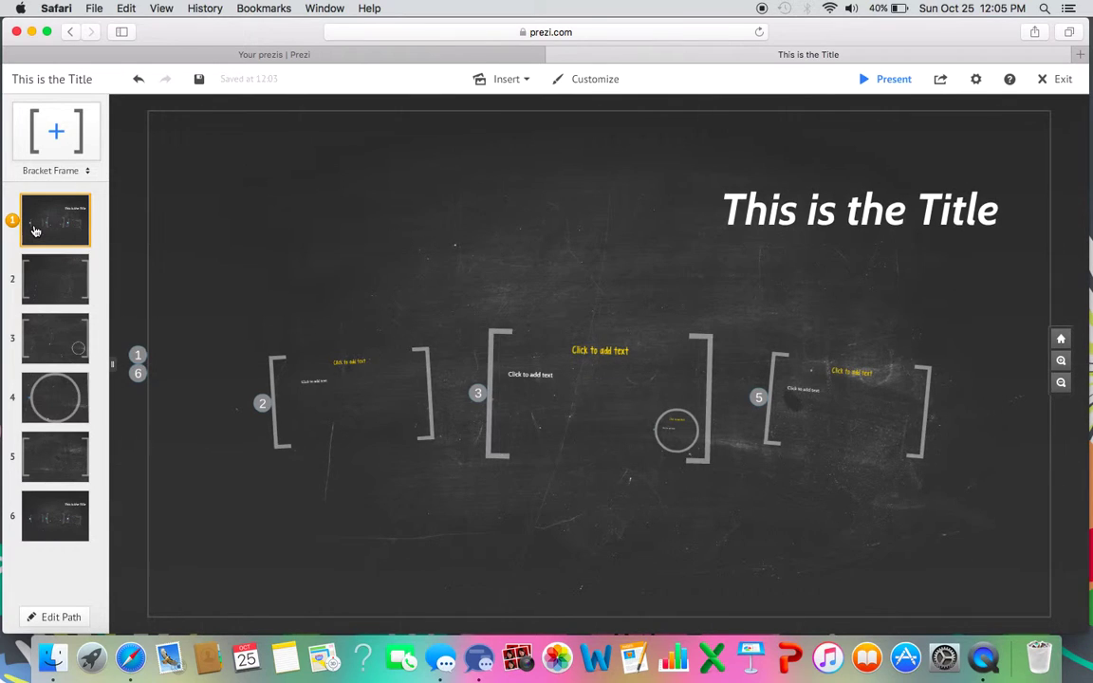
{"action": "left_click", "coordinate": [39, 290]}
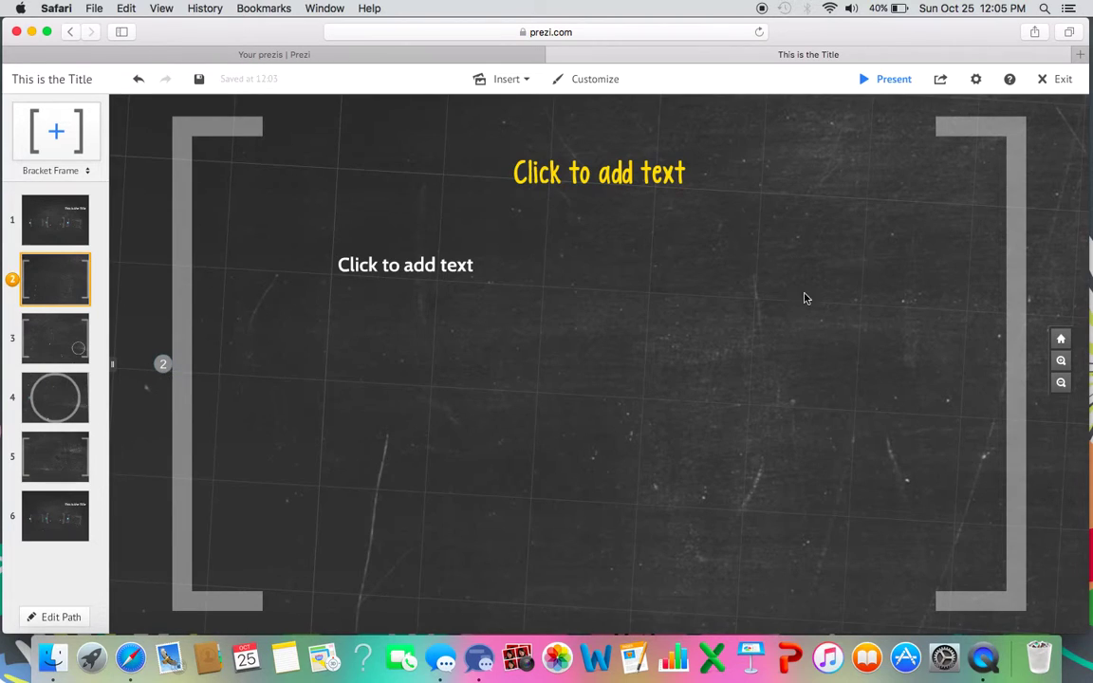
{"action": "left_click", "coordinate": [570, 167]}
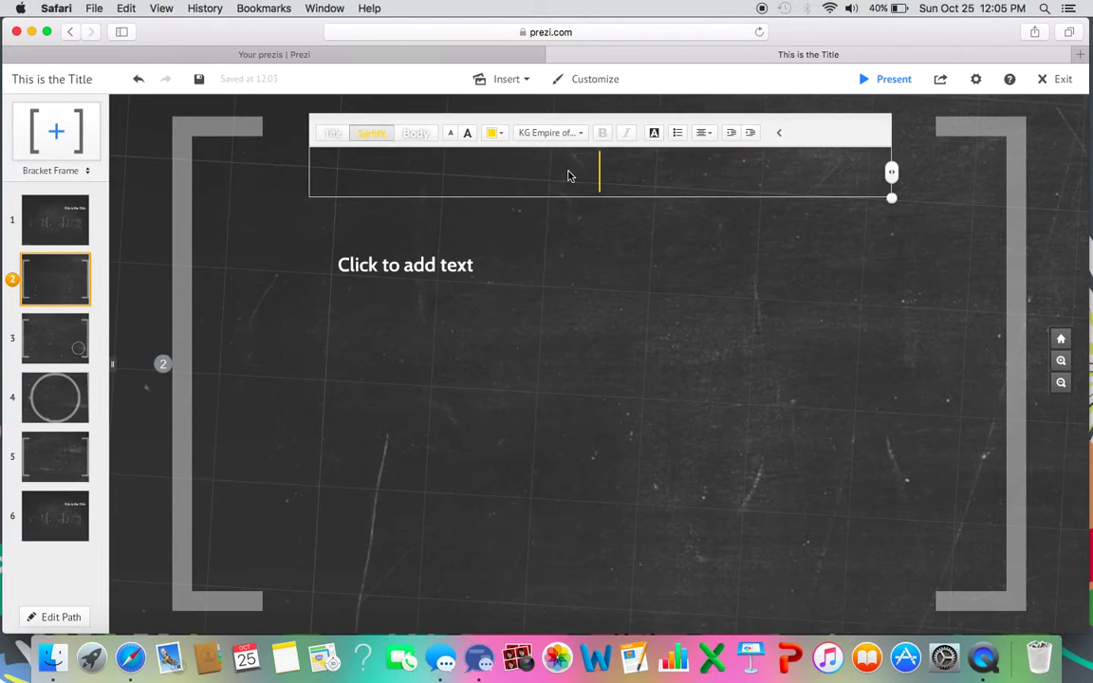
{"action": "type", "text": "This is the sec"}
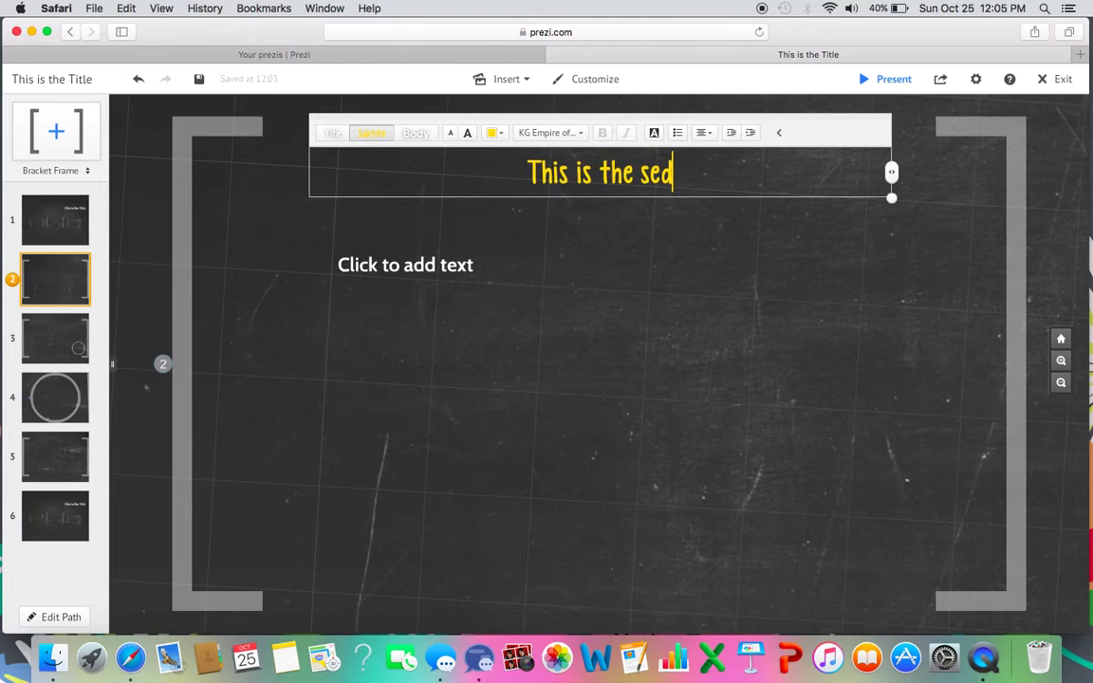
{"action": "type", "text": "ond slide"}
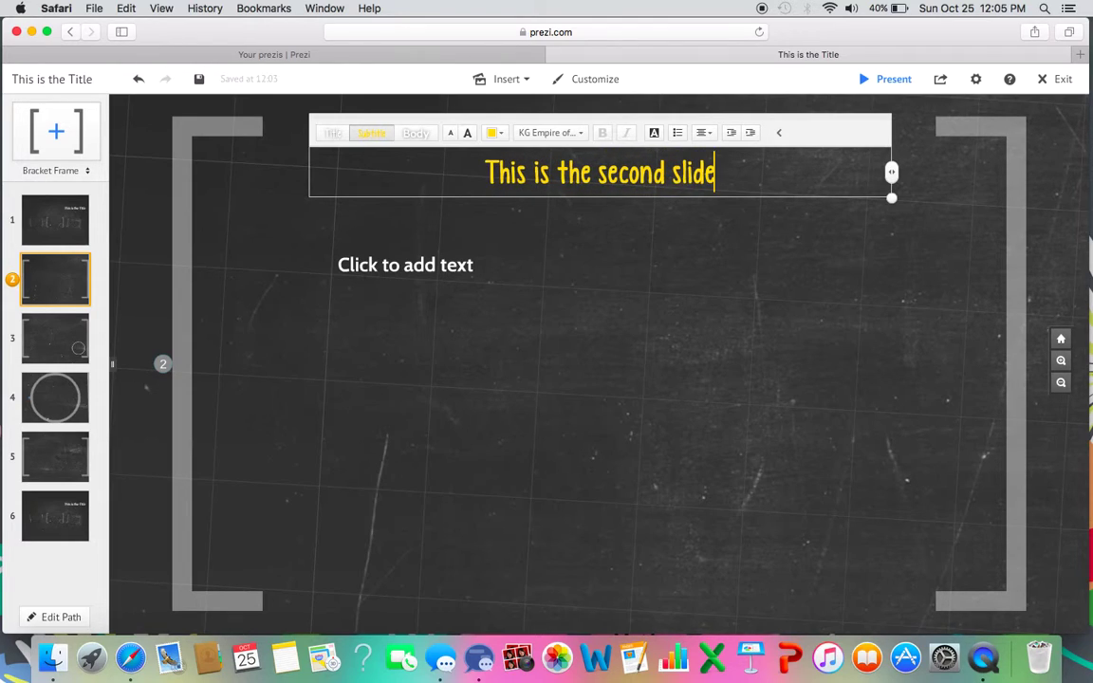
Fill the body placeholder with 'Let me show you how to add more text'.
{"action": "left_click", "coordinate": [415, 275]}
{"action": "type", "text": "LEt me"}
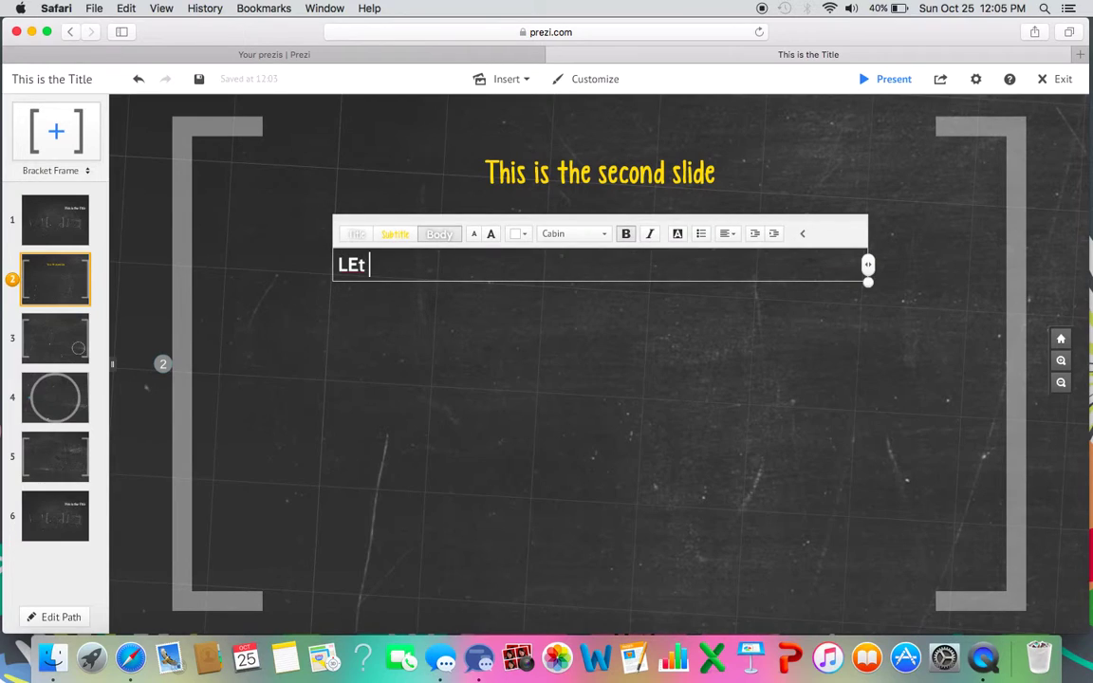
{"action": "key", "text": "BackSpace"}
{"action": "key", "text": "BackSpace"}
{"action": "key", "text": "BackSpace"}
{"action": "key", "text": "BackSpace"}
{"action": "key", "text": "BackSpace"}
{"action": "type", "text": "et me show you how to add more text"}
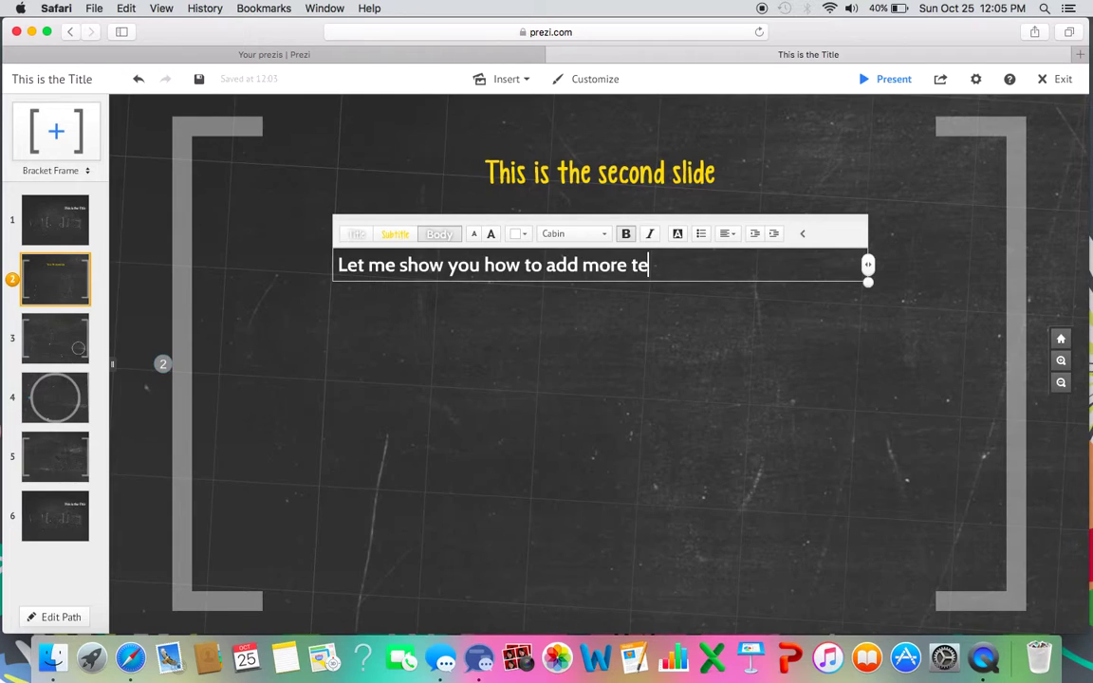
{"action": "left_click", "coordinate": [397, 406]}
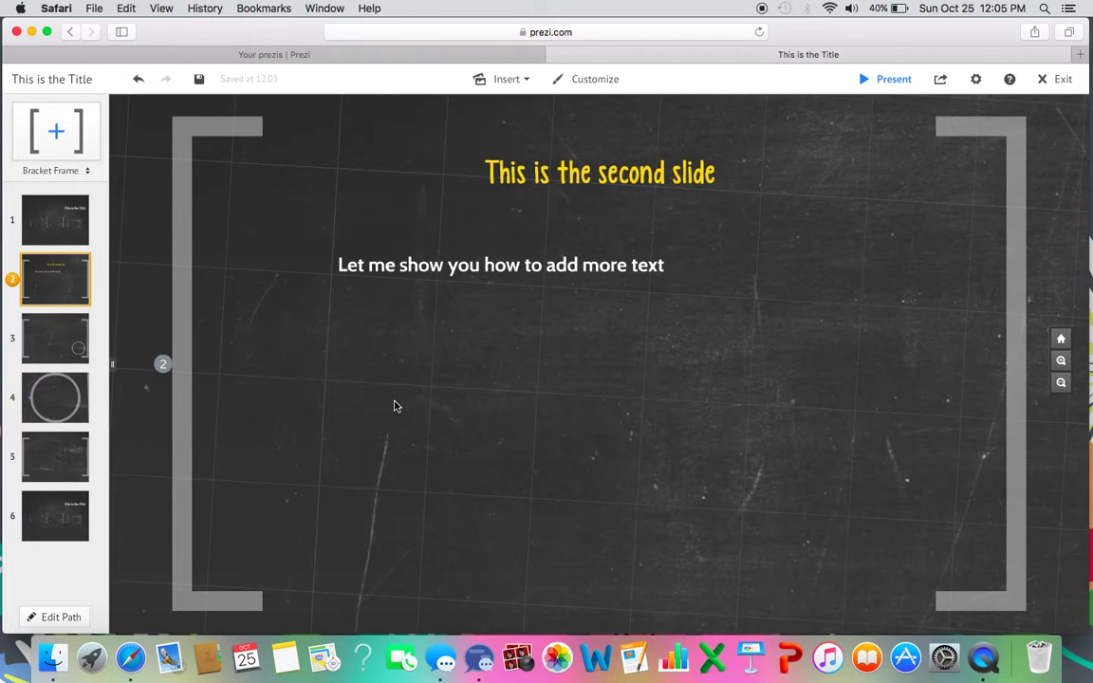
Add a text box reading 'This is how I add some more text.' in enlarged Subtitle style.
{"action": "double_click", "coordinate": [718, 388]}
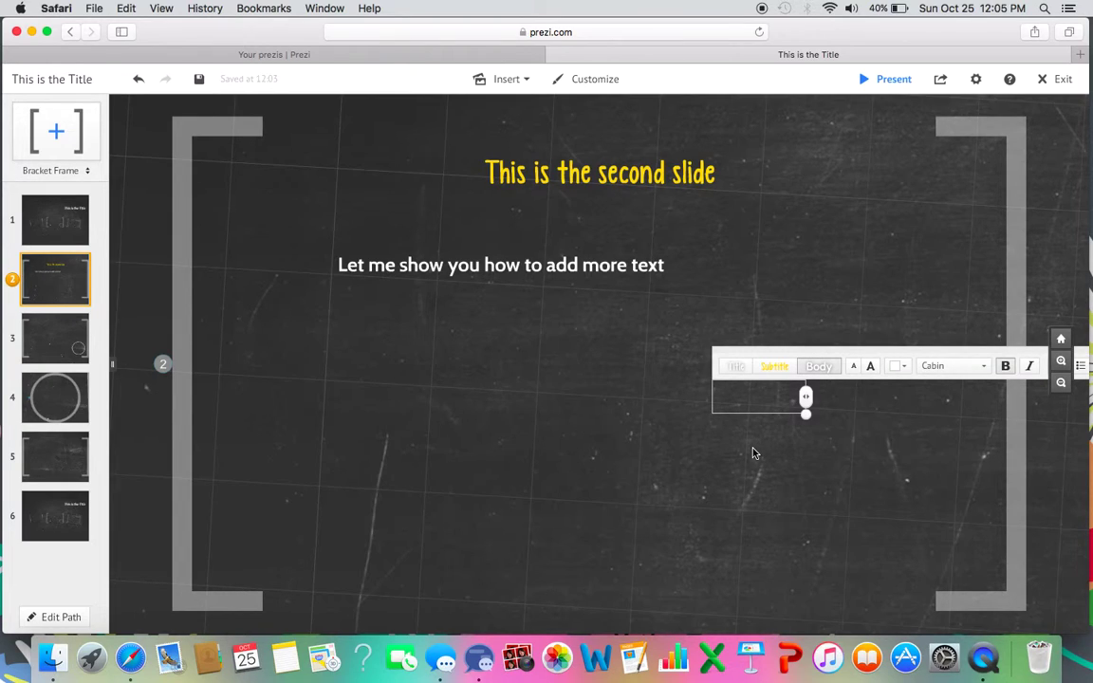
{"action": "type", "text": "This is how I add some more text."}
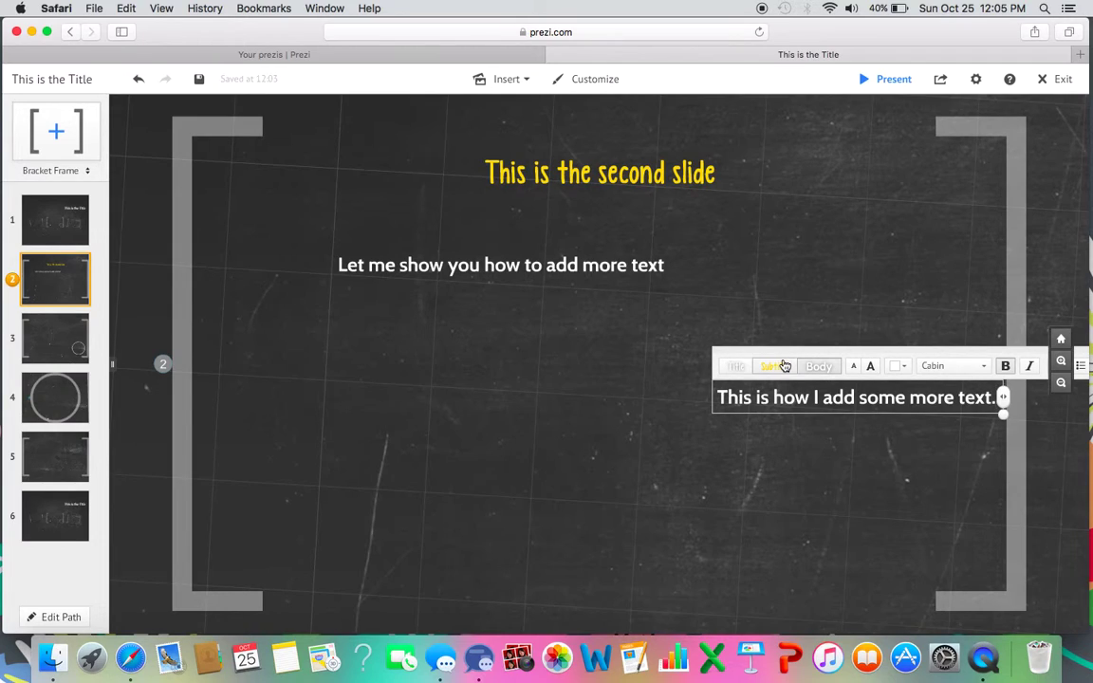
{"action": "left_click", "coordinate": [784, 366]}
{"action": "left_click", "coordinate": [871, 366]}
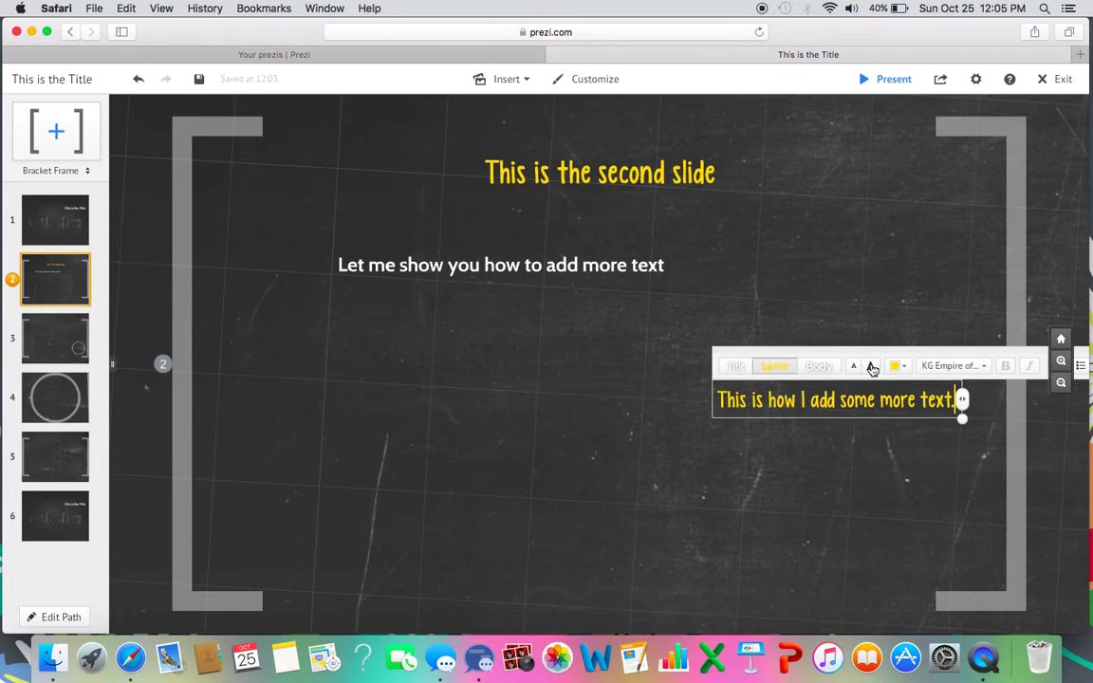
{"action": "left_click", "coordinate": [871, 366]}
{"action": "left_click", "coordinate": [864, 470]}
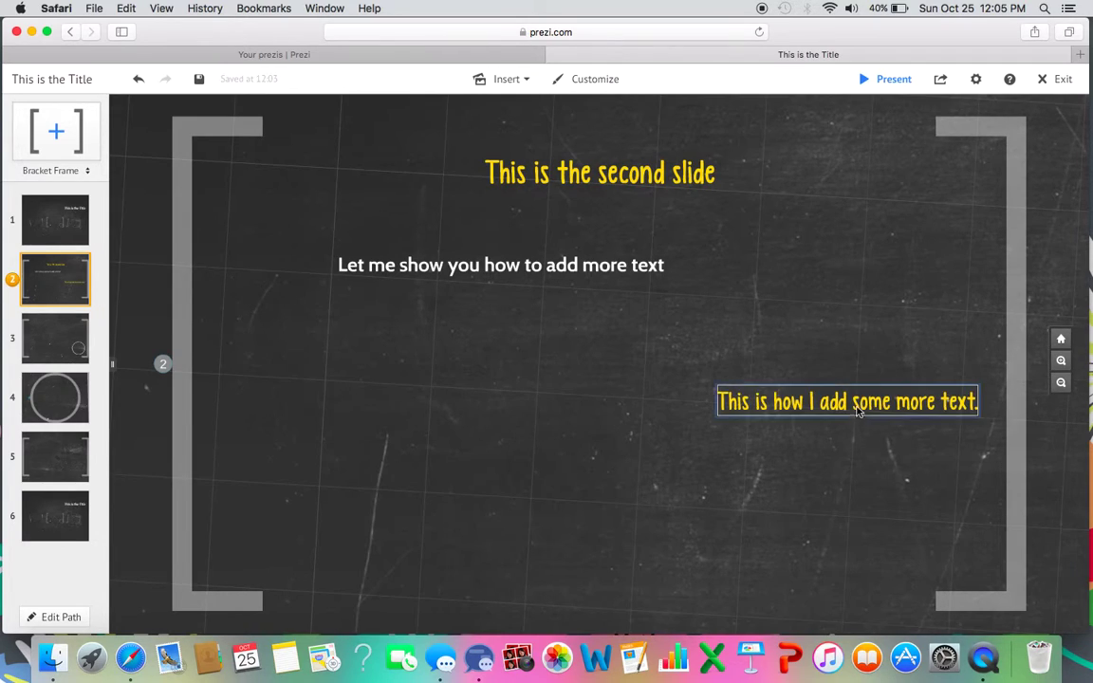
Move and resize the yellow text box, then delete it.
{"action": "left_click_drag", "start_coordinate": [858, 408], "coordinate": [471, 391]}
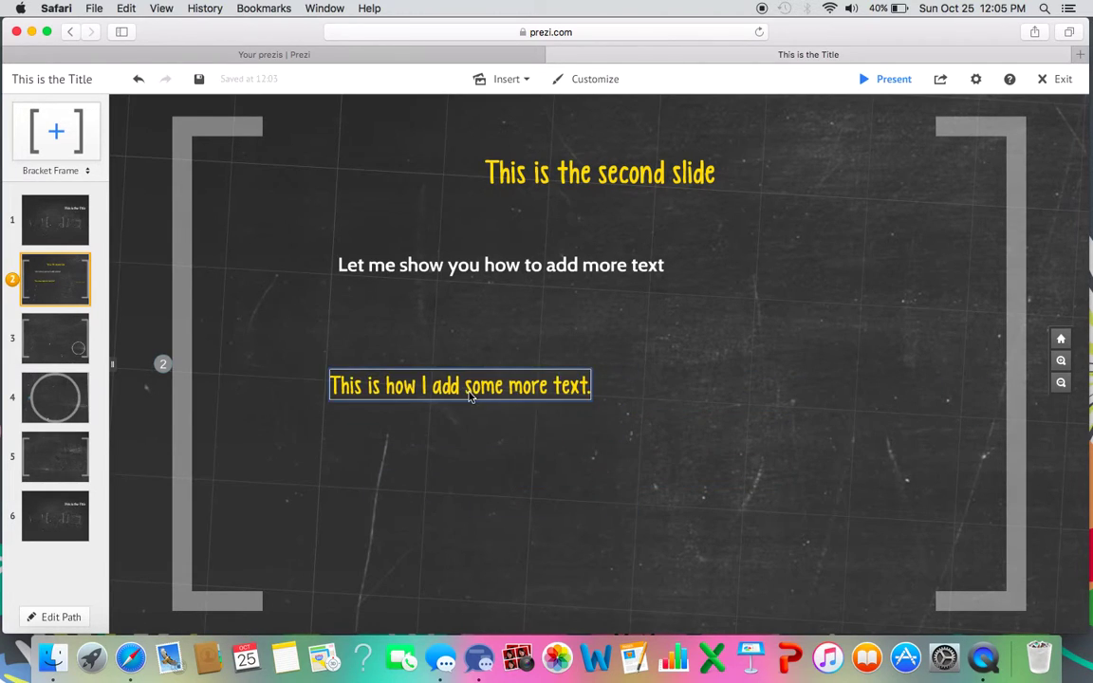
{"action": "left_click", "coordinate": [576, 390]}
{"action": "left_click_drag", "start_coordinate": [601, 410], "coordinate": [613, 432]}
{"action": "left_click_drag", "start_coordinate": [737, 392], "coordinate": [709, 391]}
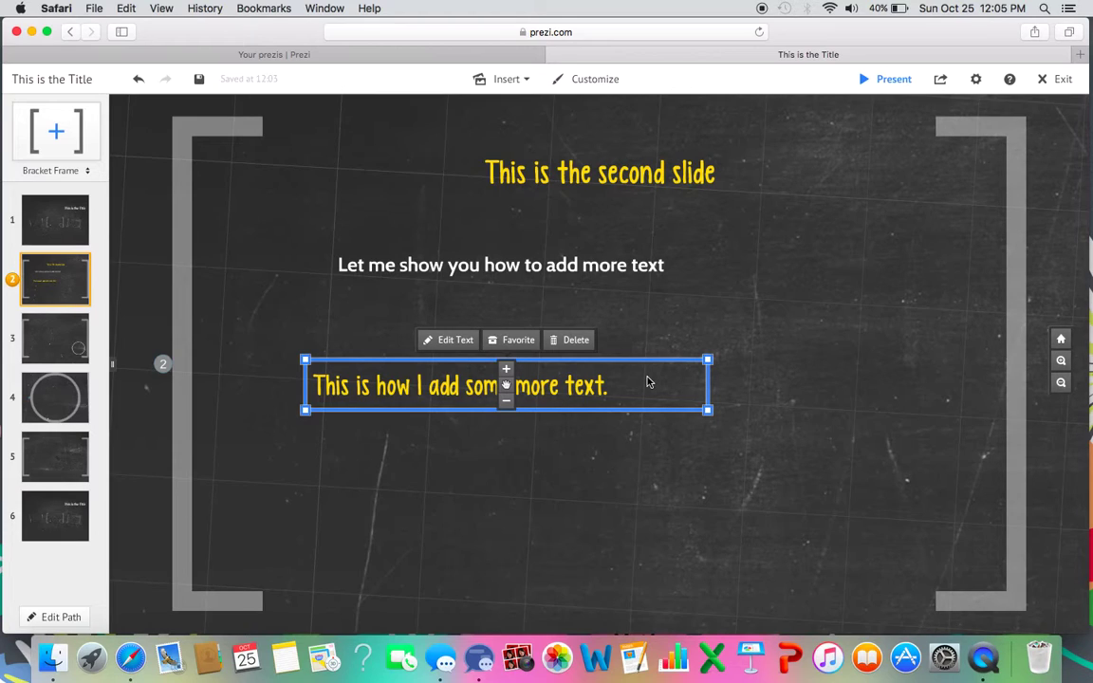
{"action": "left_click", "coordinate": [484, 527]}
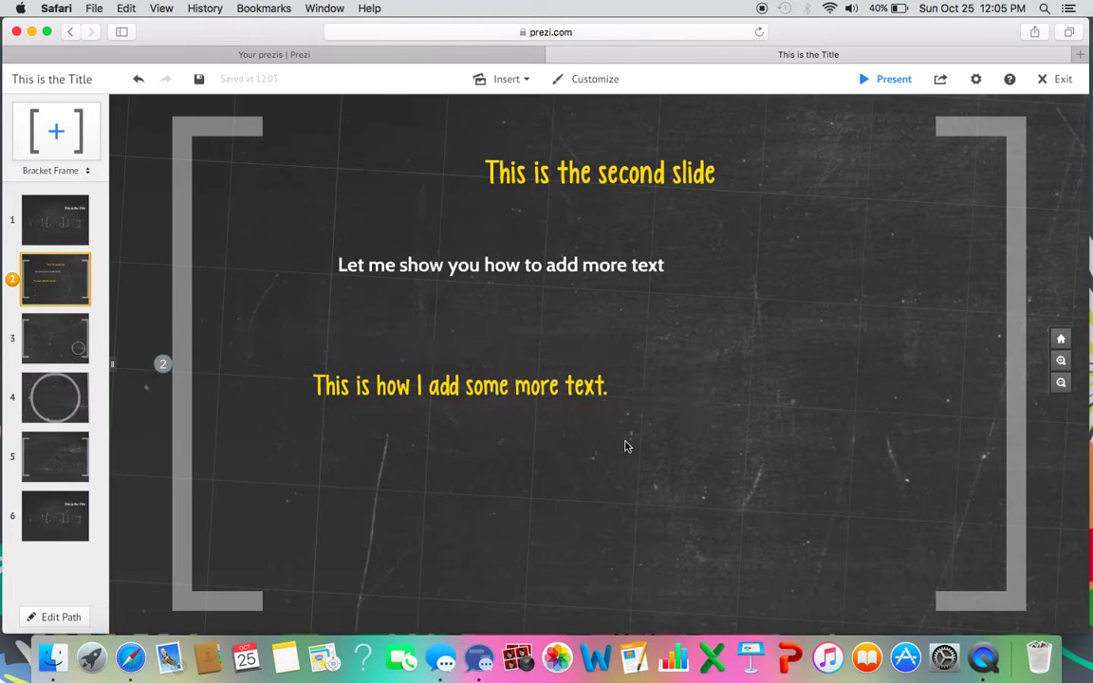
{"action": "left_click", "coordinate": [547, 380]}
{"action": "left_click", "coordinate": [567, 340]}
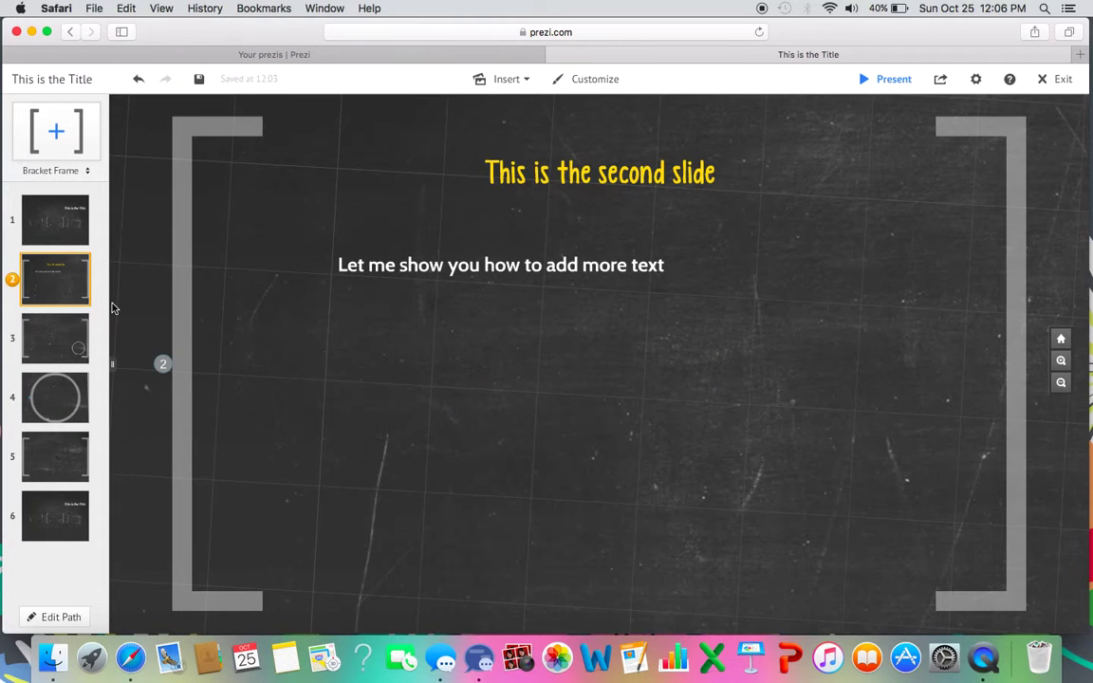
View slides 3, 4 and 5 in turn, ending on step 6.
{"action": "left_click", "coordinate": [45, 351]}
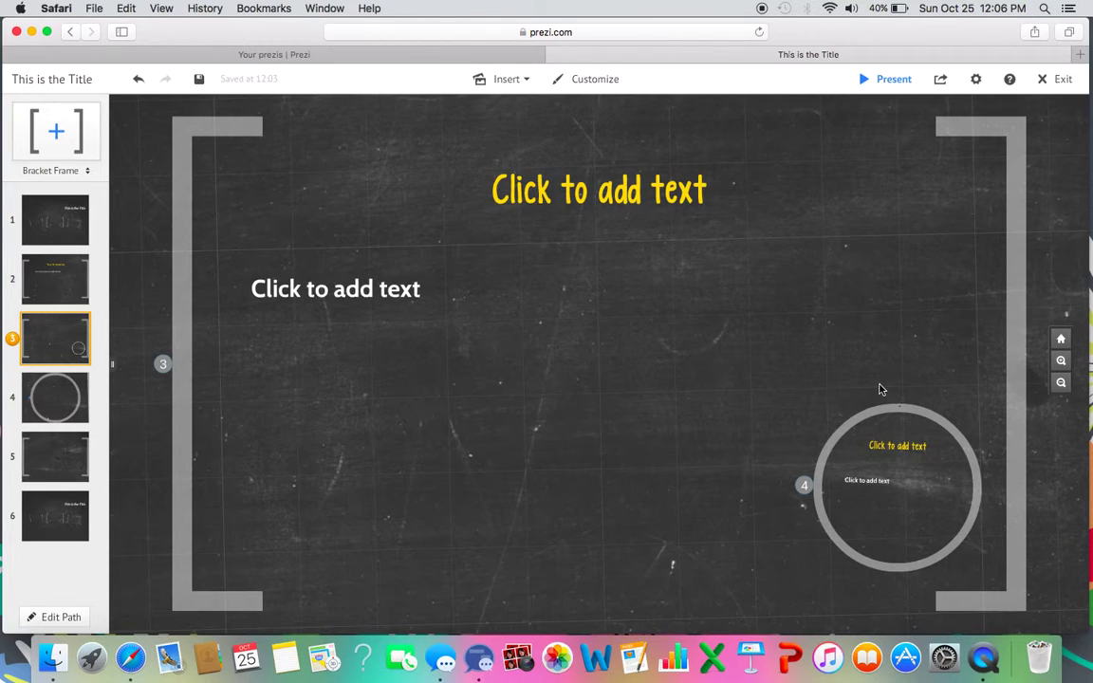
{"action": "left_click", "coordinate": [55, 405]}
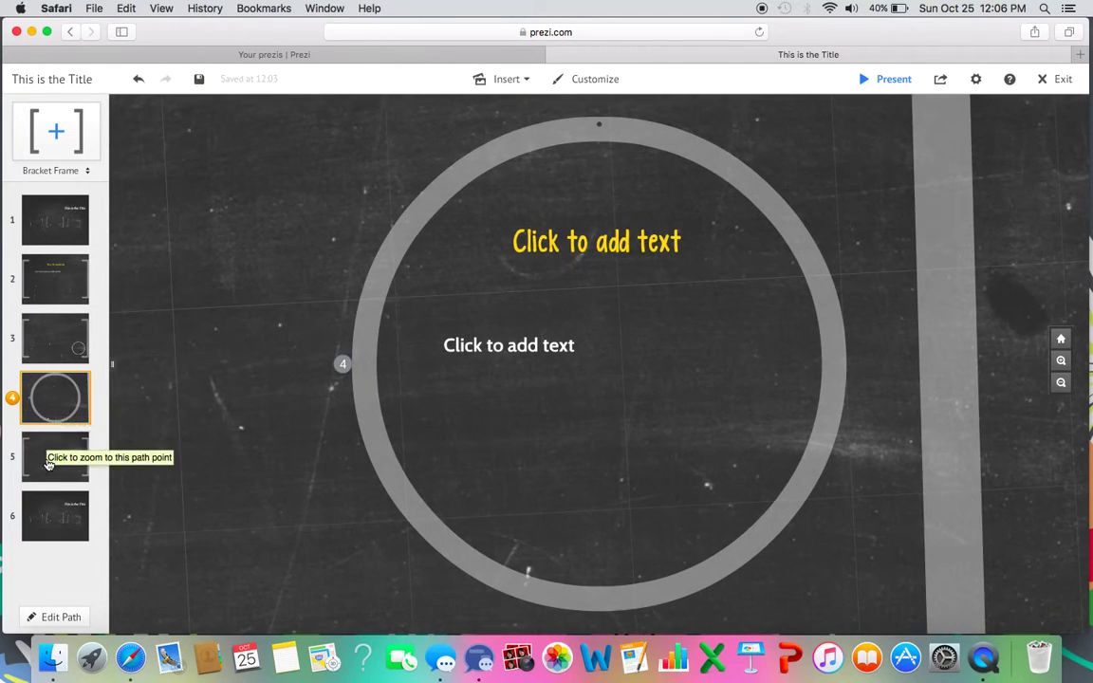
{"action": "left_click", "coordinate": [48, 462]}
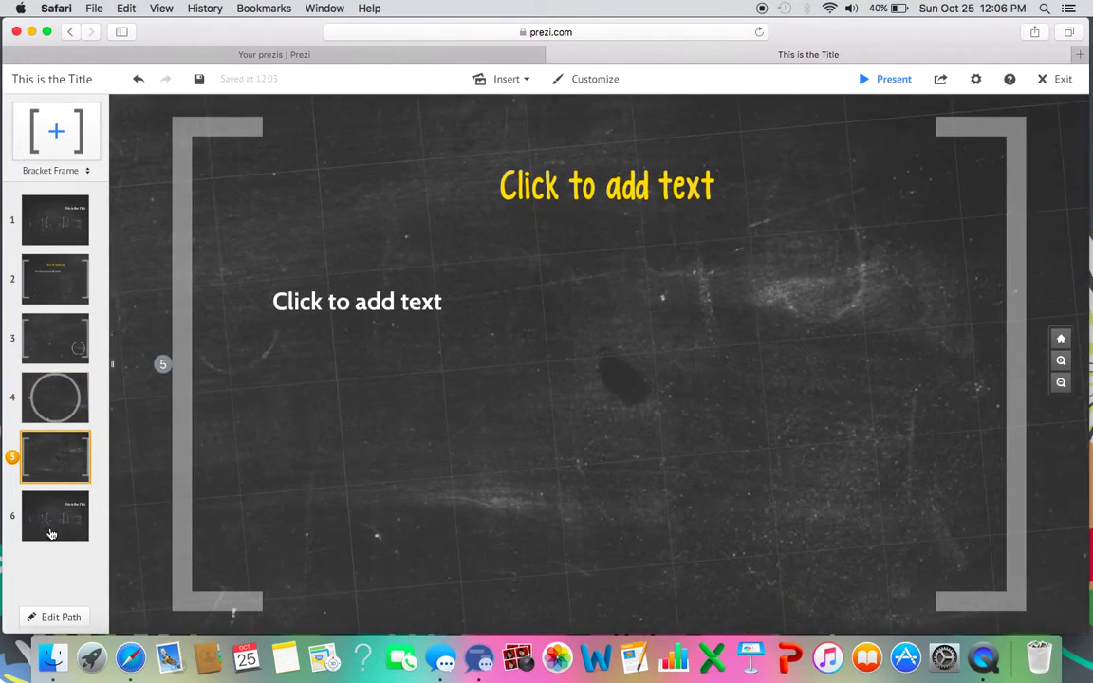
{"action": "left_click", "coordinate": [52, 529]}
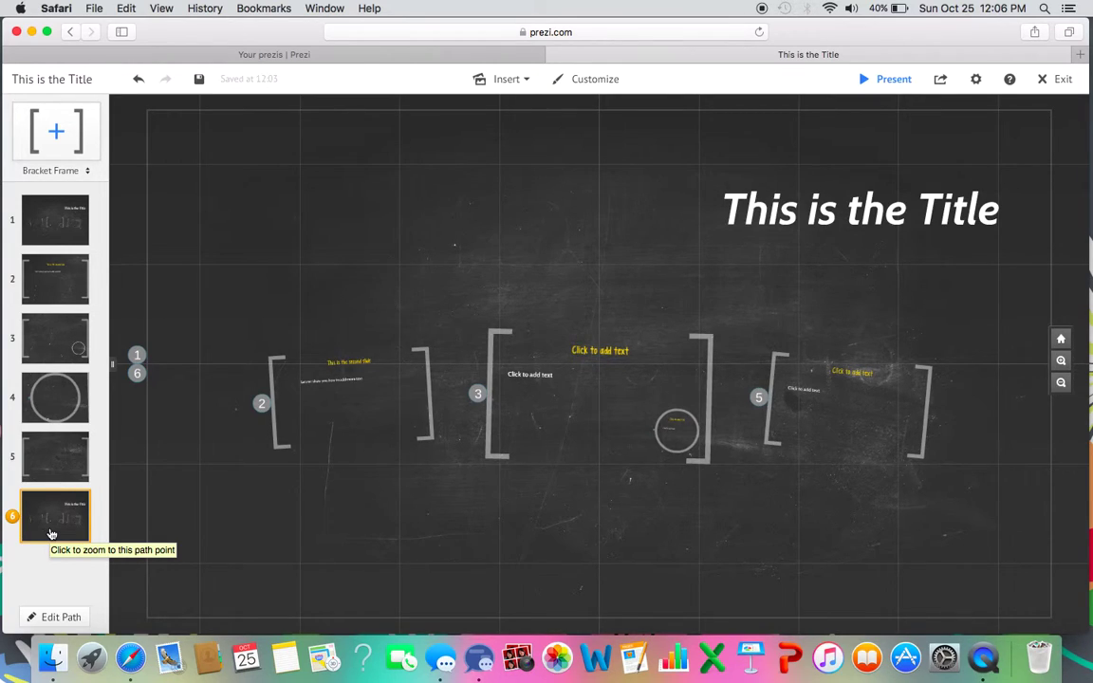
Add the large centre bracket frame to the path and move it to step 4.
{"action": "left_click", "coordinate": [65, 620]}
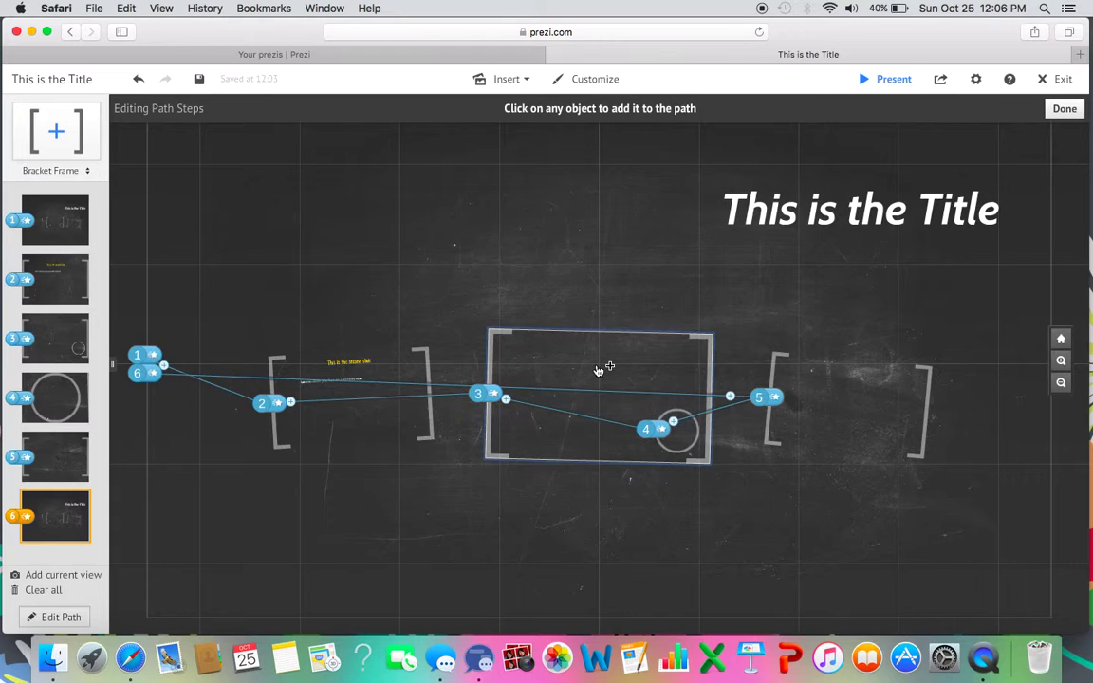
{"action": "left_click", "coordinate": [643, 359]}
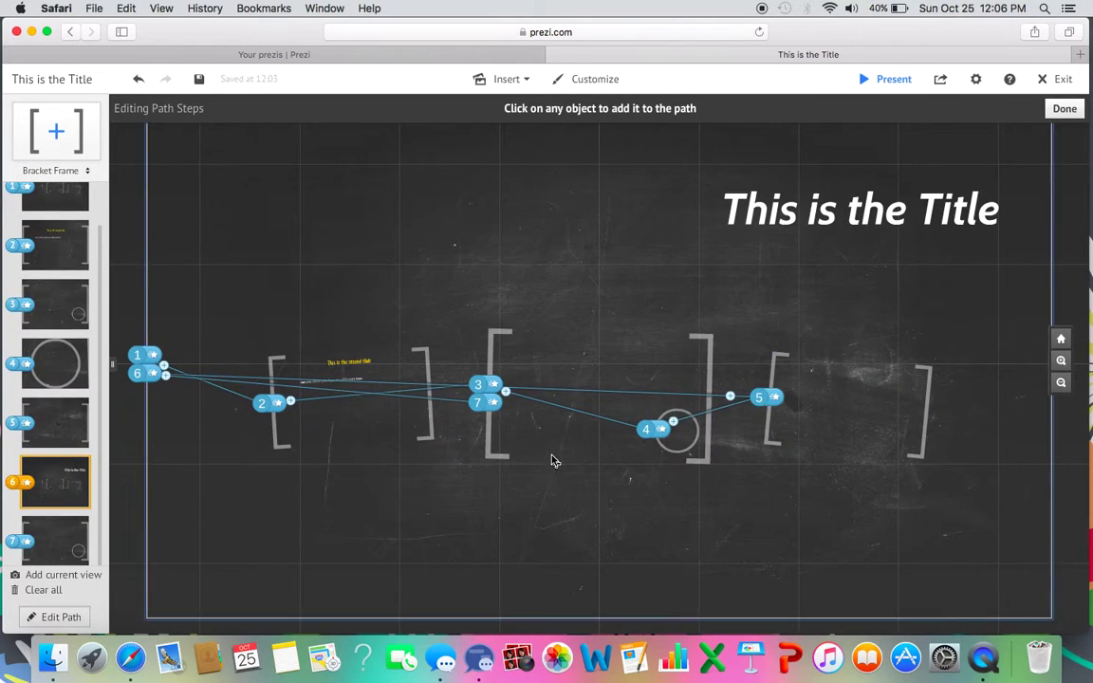
{"action": "mouse_move", "coordinate": [16, 550]}
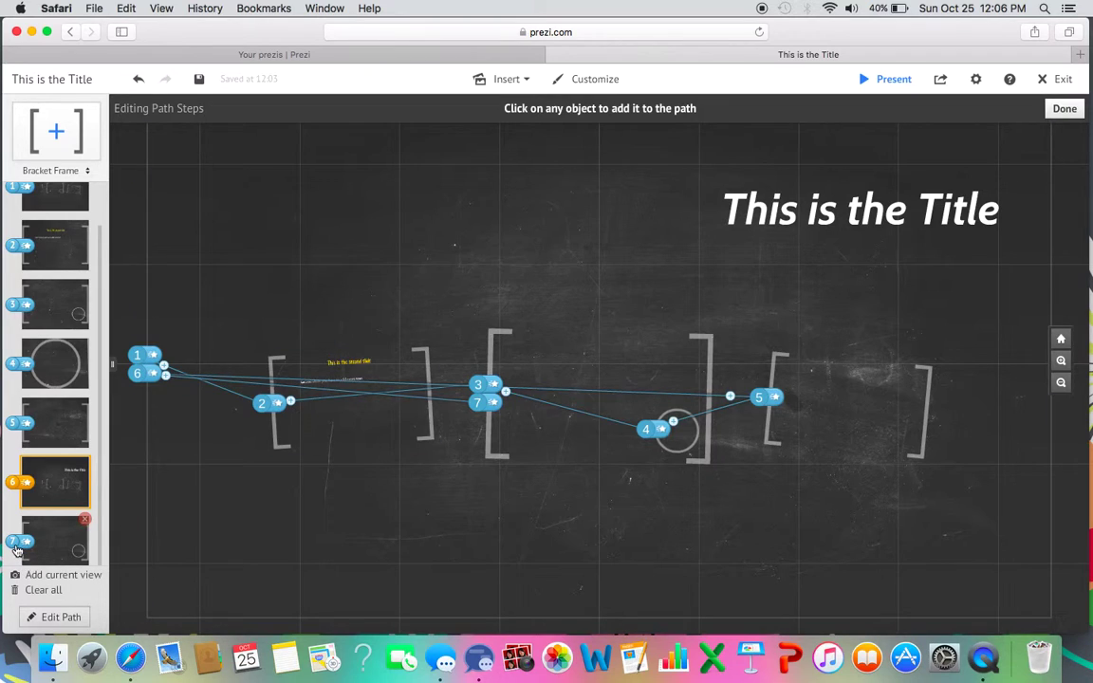
{"action": "left_click_drag", "start_coordinate": [47, 551], "coordinate": [13, 352]}
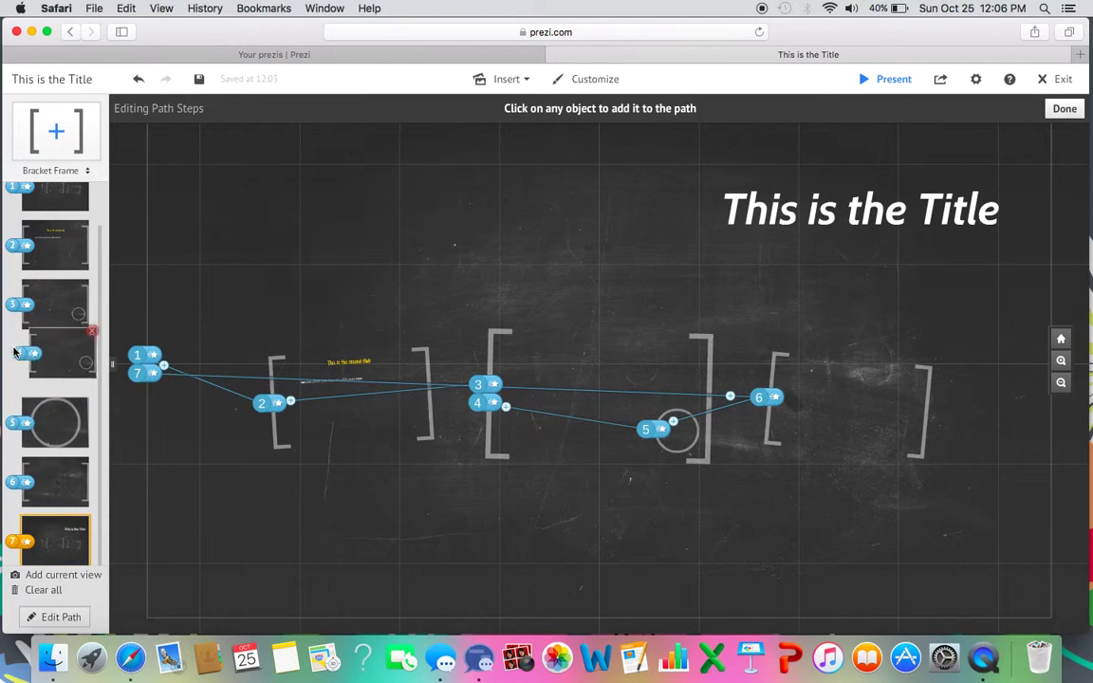
{"action": "left_click", "coordinate": [63, 617]}
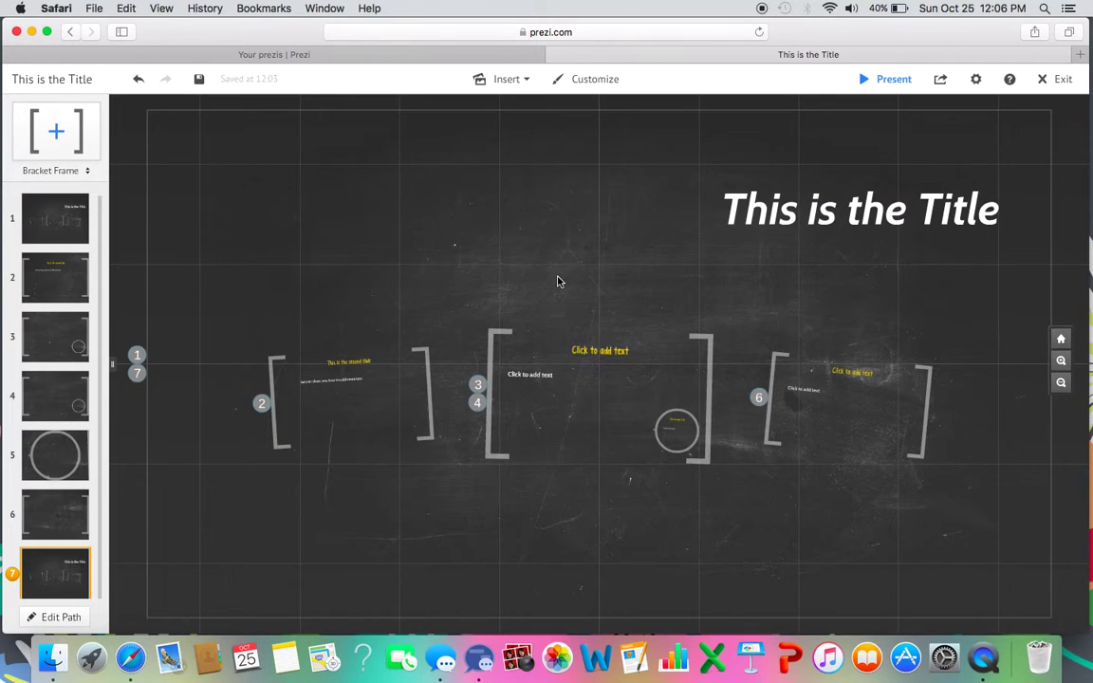
Open the Insert dropdown in the top toolbar.
{"action": "left_click", "coordinate": [530, 85]}
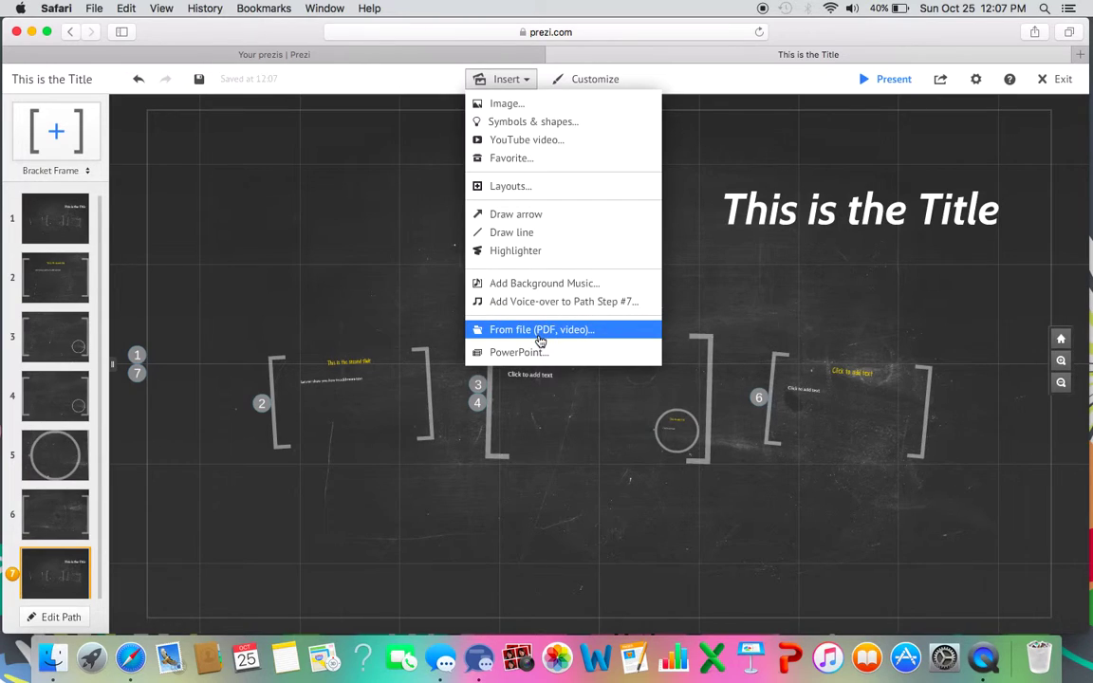
Insert a Single Frame circle layout onto the canvas above the bracket frames.
{"action": "left_click", "coordinate": [514, 193]}
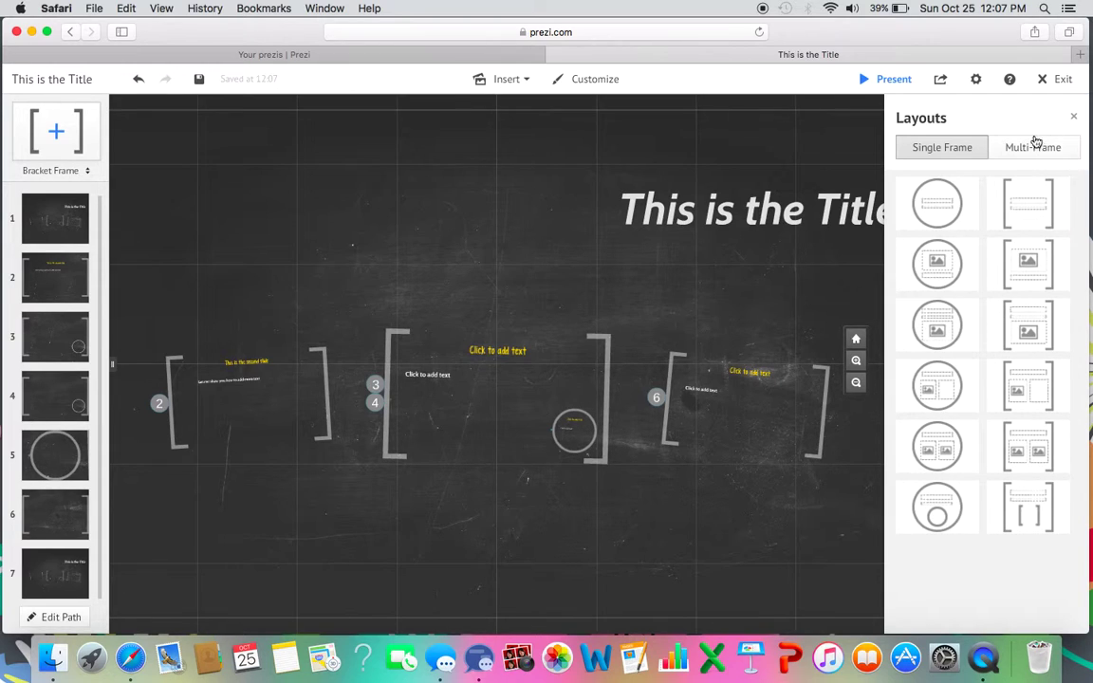
{"action": "left_click_drag", "start_coordinate": [961, 202], "coordinate": [332, 246]}
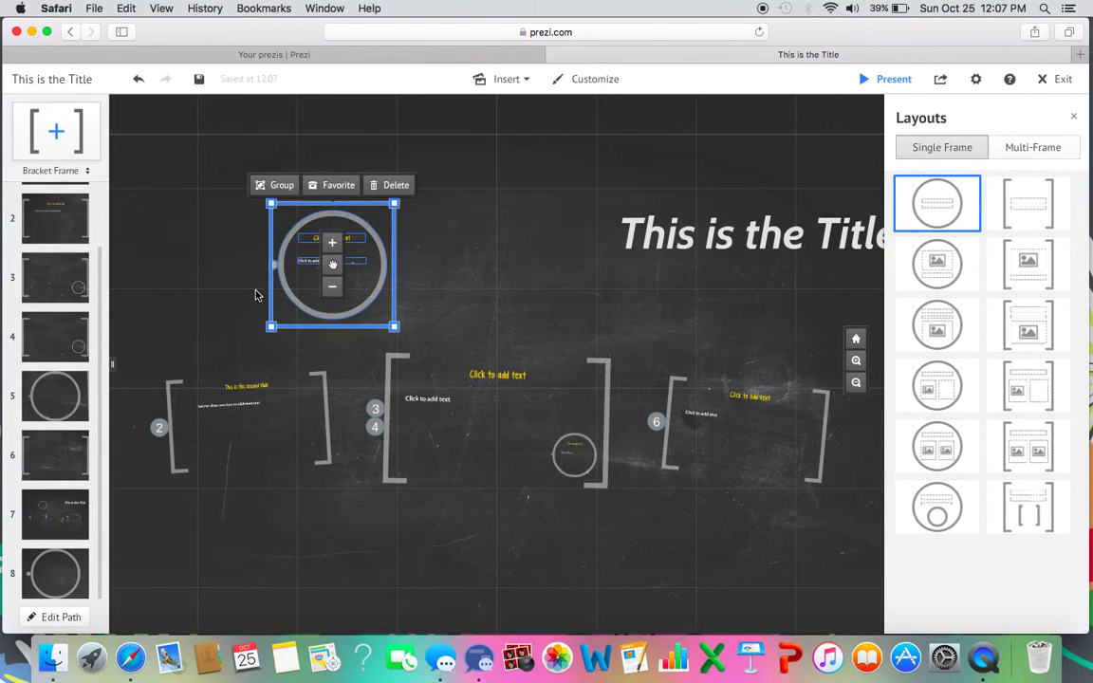
{"action": "left_click", "coordinate": [72, 570]}
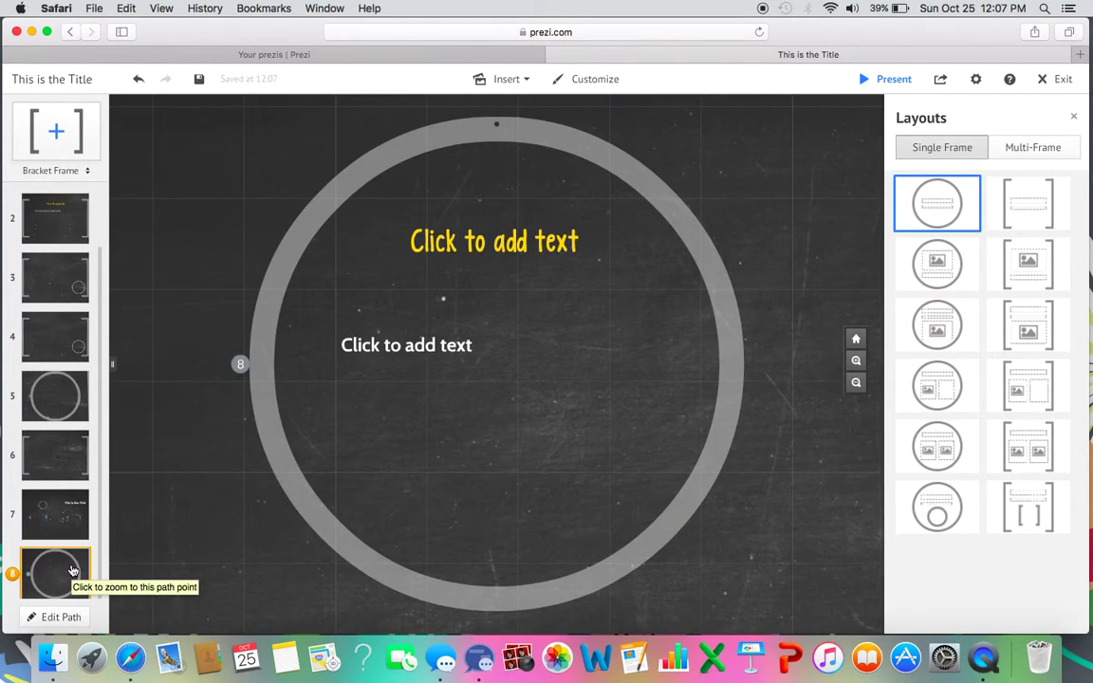
Move the circle frame to path step 7, then show the Multi-Frame layouts.
{"action": "left_click", "coordinate": [53, 617]}
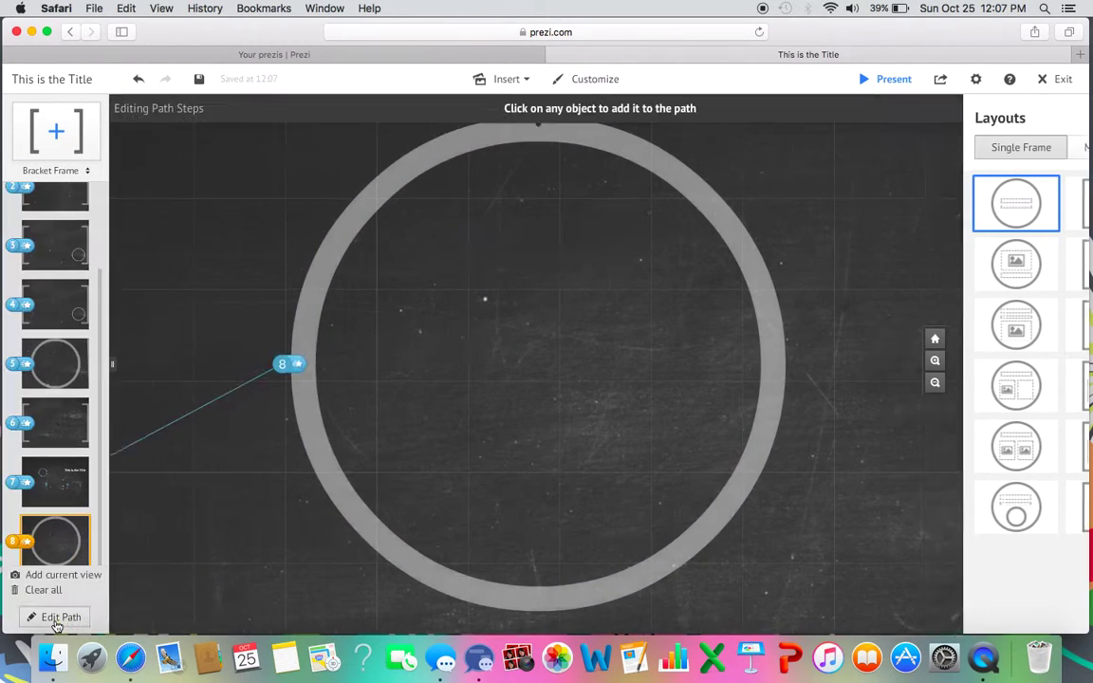
{"action": "left_click_drag", "start_coordinate": [58, 537], "coordinate": [57, 483]}
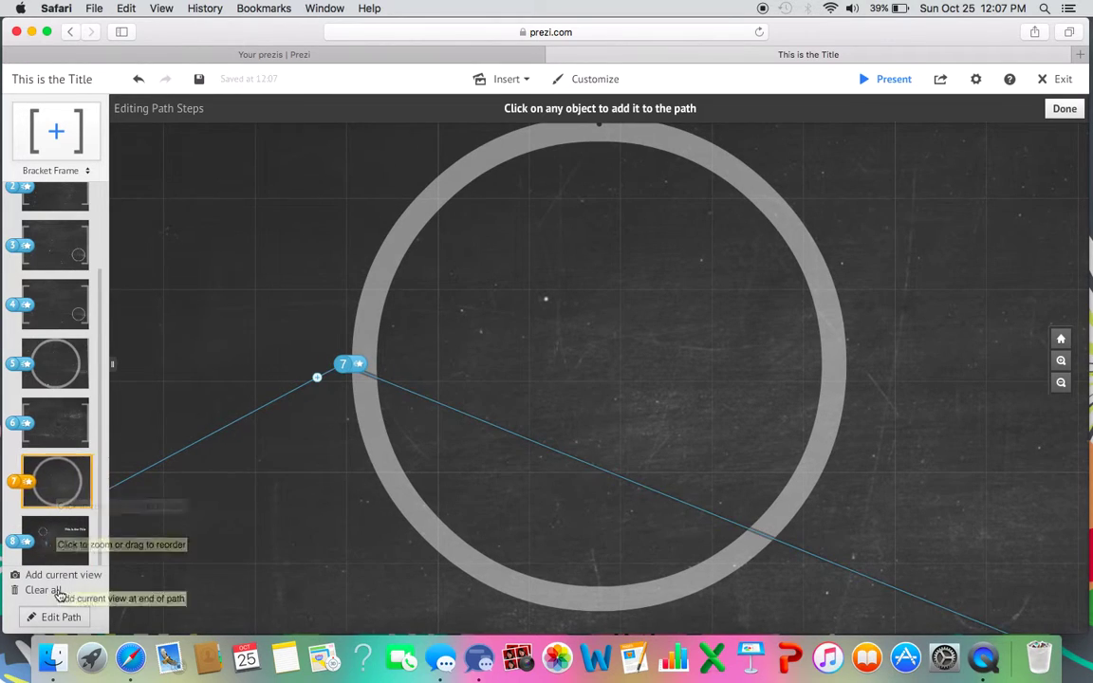
{"action": "left_click", "coordinate": [59, 617]}
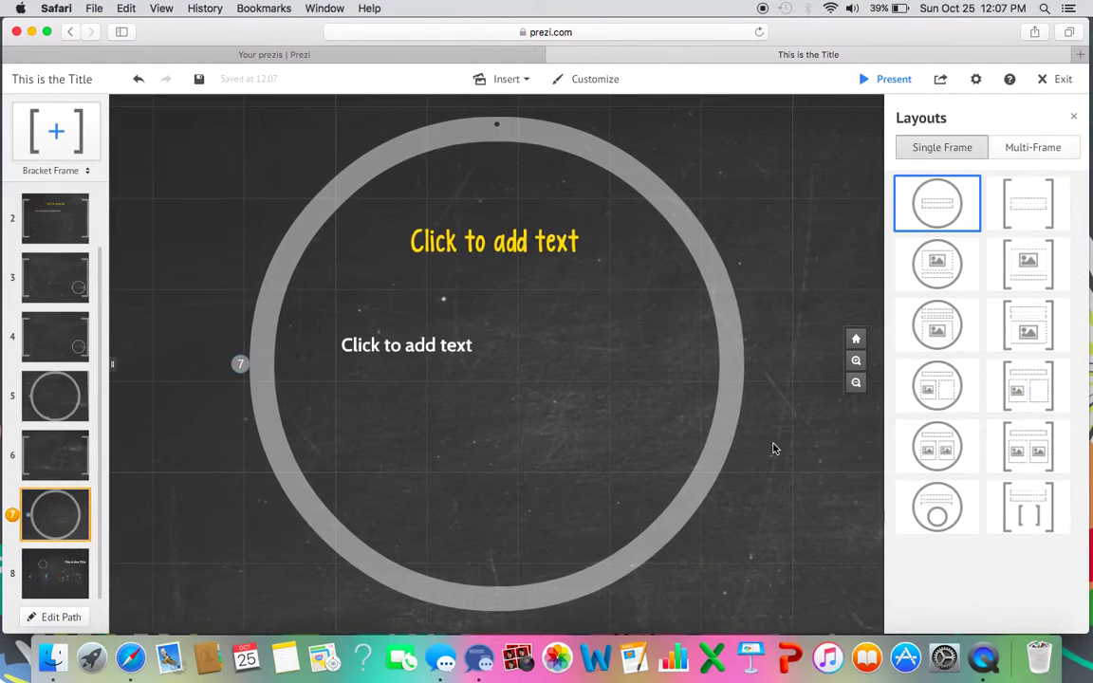
{"action": "left_click", "coordinate": [857, 339]}
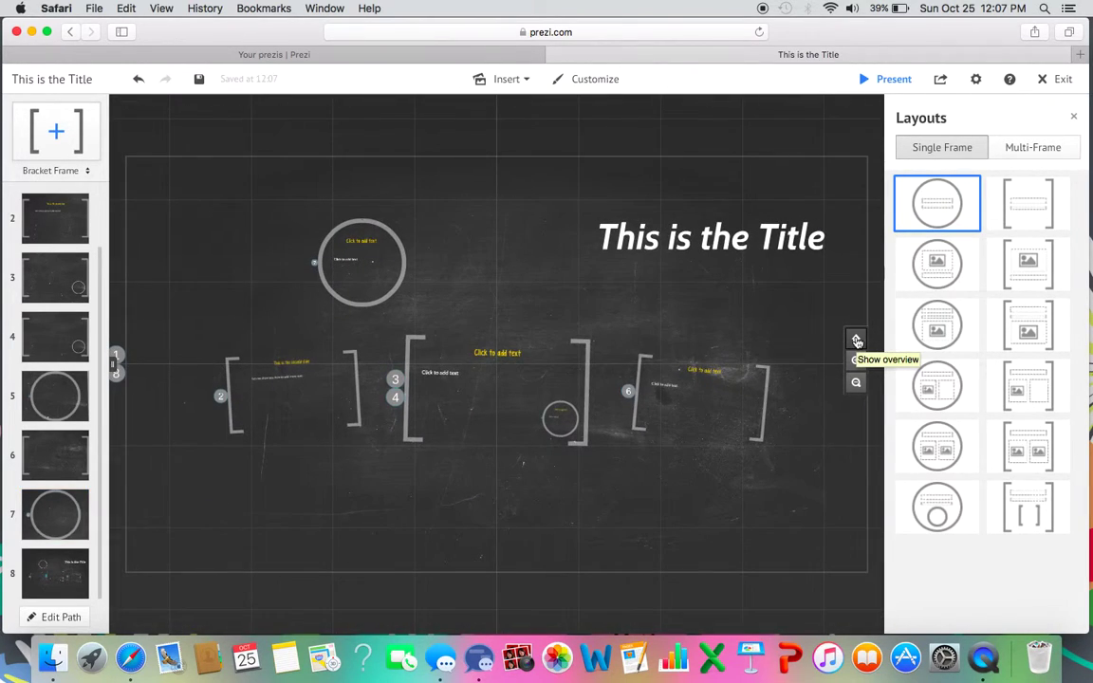
{"action": "left_click", "coordinate": [1064, 155]}
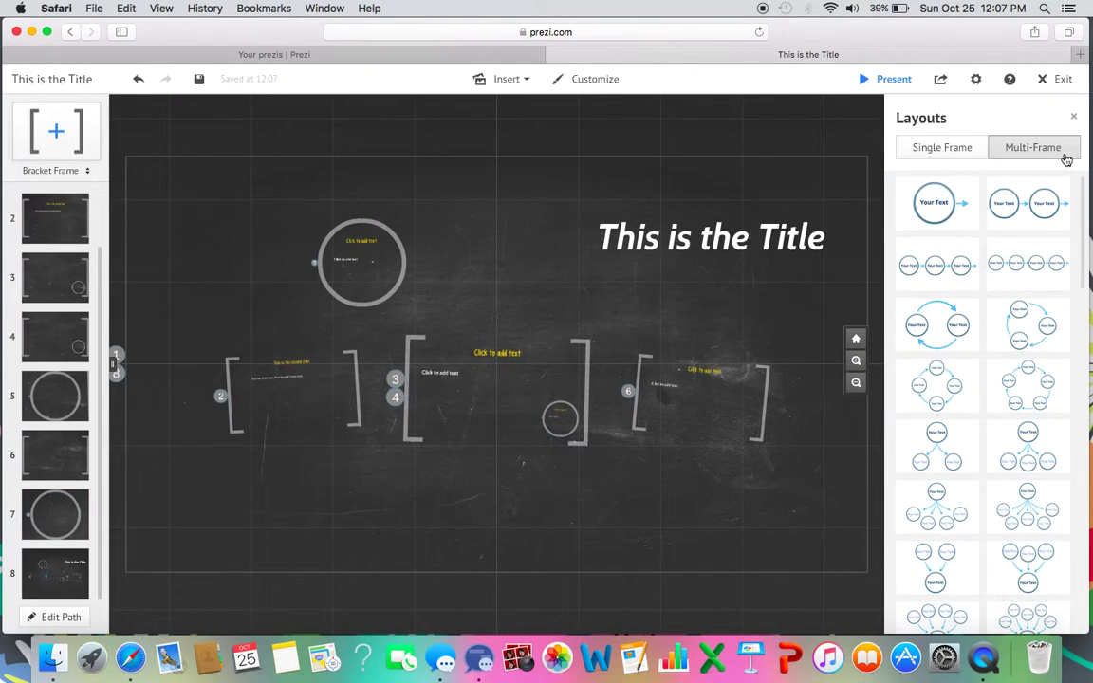
Drag a two-circle Venn layout and a timeline layout beneath the brackets, extending the path to 16 steps.
{"action": "left_click_drag", "start_coordinate": [1084, 240], "coordinate": [1080, 295]}
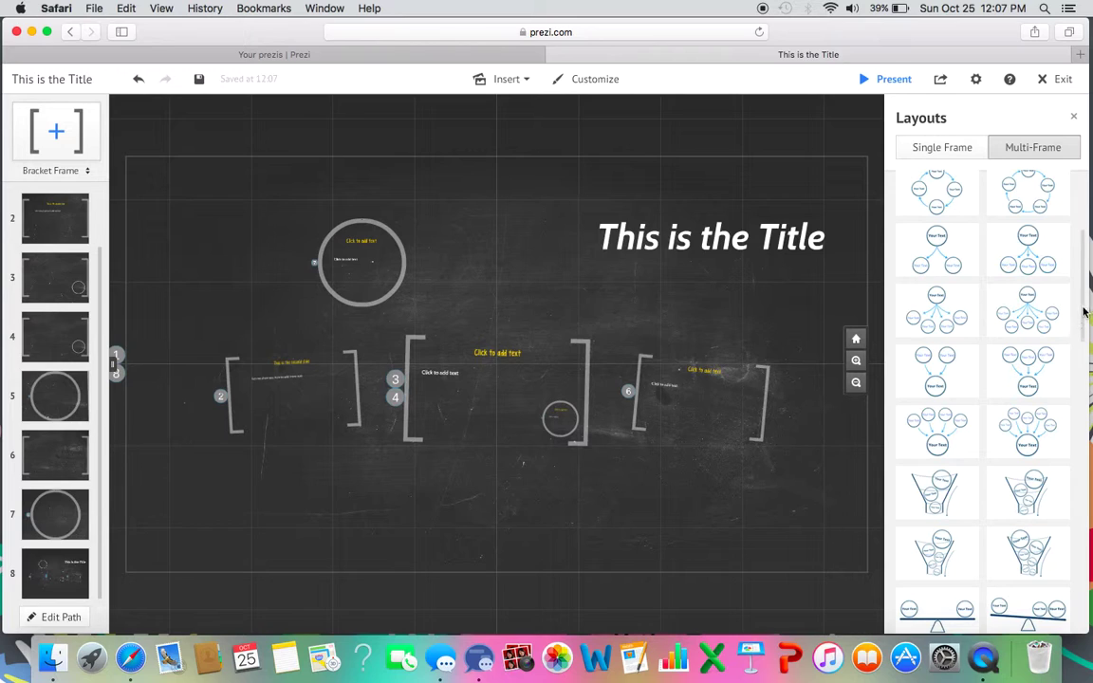
{"action": "scroll", "coordinate": [1083, 294], "scroll_direction": "down", "scroll_amount": 5}
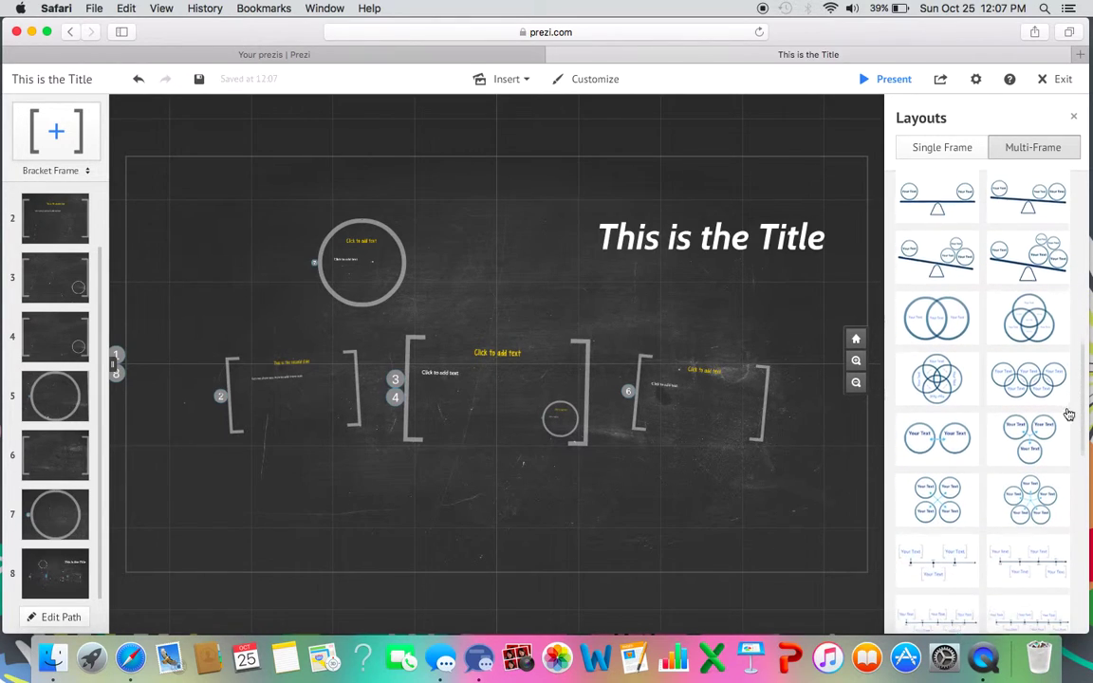
{"action": "left_click_drag", "start_coordinate": [942, 338], "coordinate": [588, 517]}
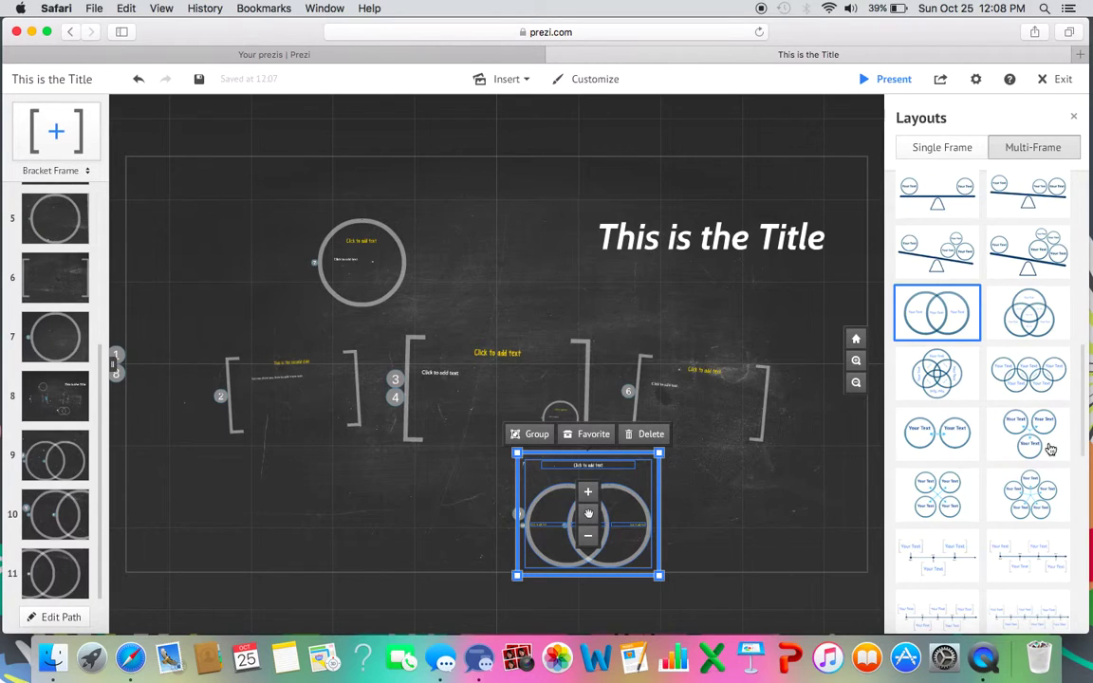
{"action": "scroll", "coordinate": [1083, 384], "scroll_direction": "down", "scroll_amount": 5}
{"action": "left_click_drag", "start_coordinate": [1029, 291], "coordinate": [374, 502]}
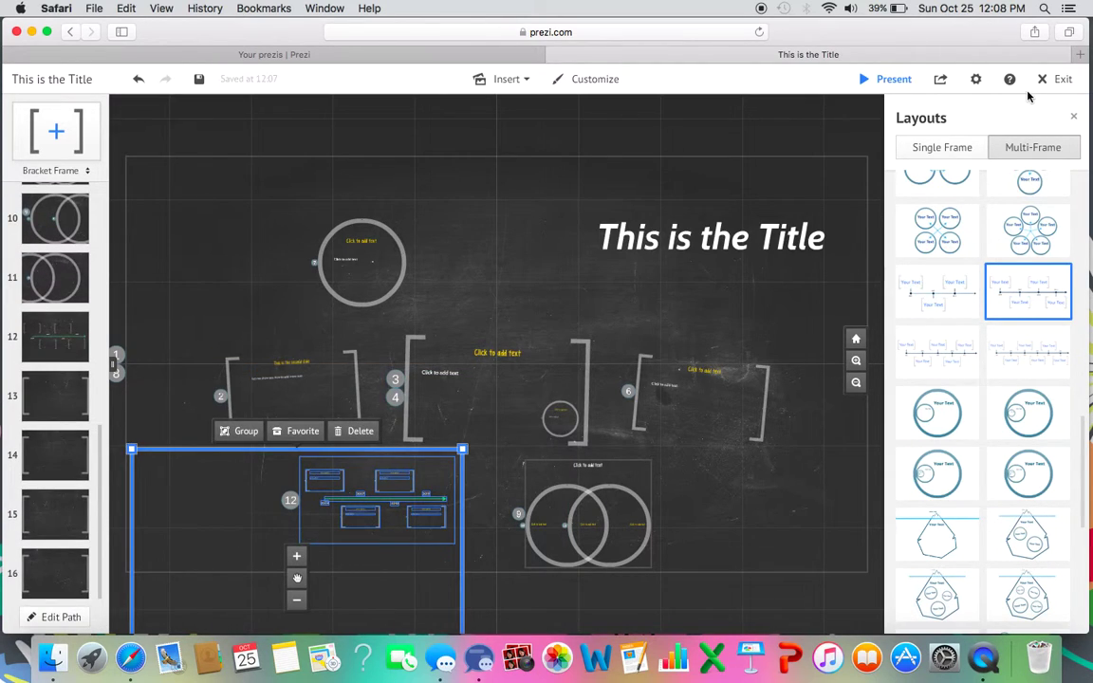
{"action": "left_click", "coordinate": [1073, 117]}
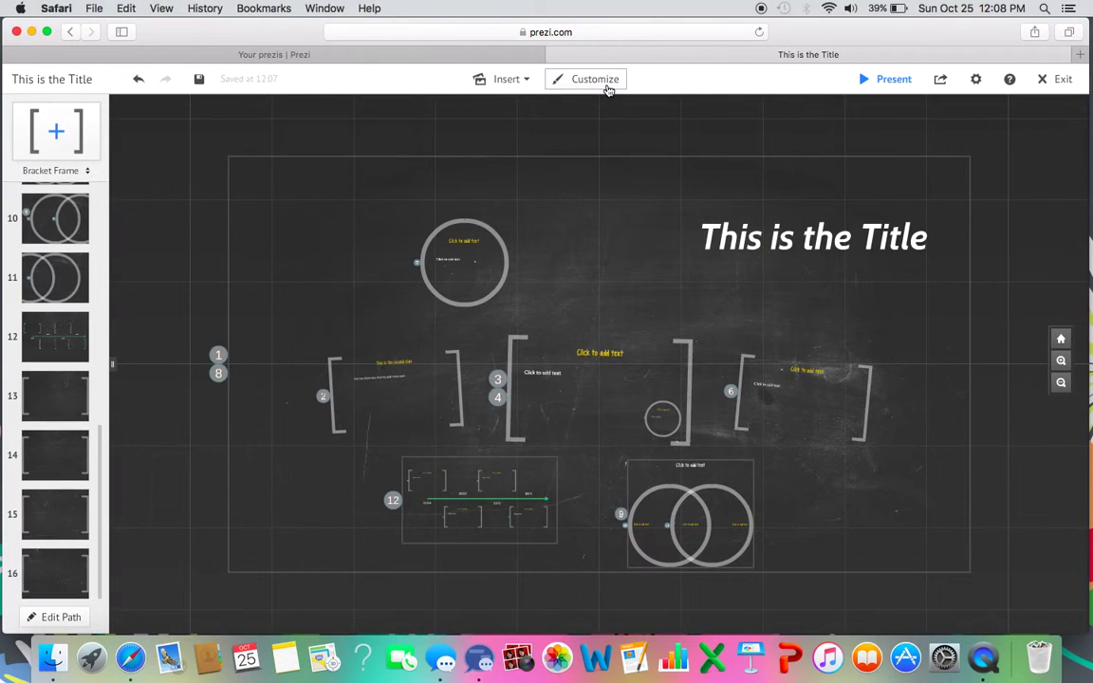
Try a blue background, revert to the original, then apply the dark-blue Flight theme.
{"action": "left_click", "coordinate": [608, 86]}
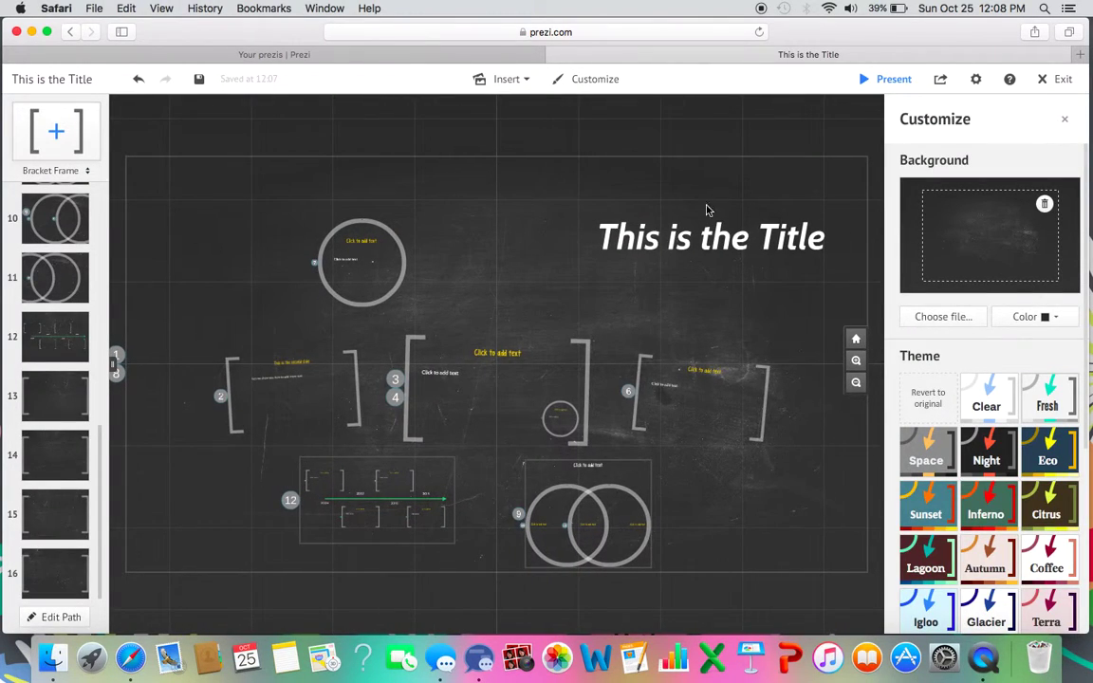
{"action": "left_click", "coordinate": [1048, 317]}
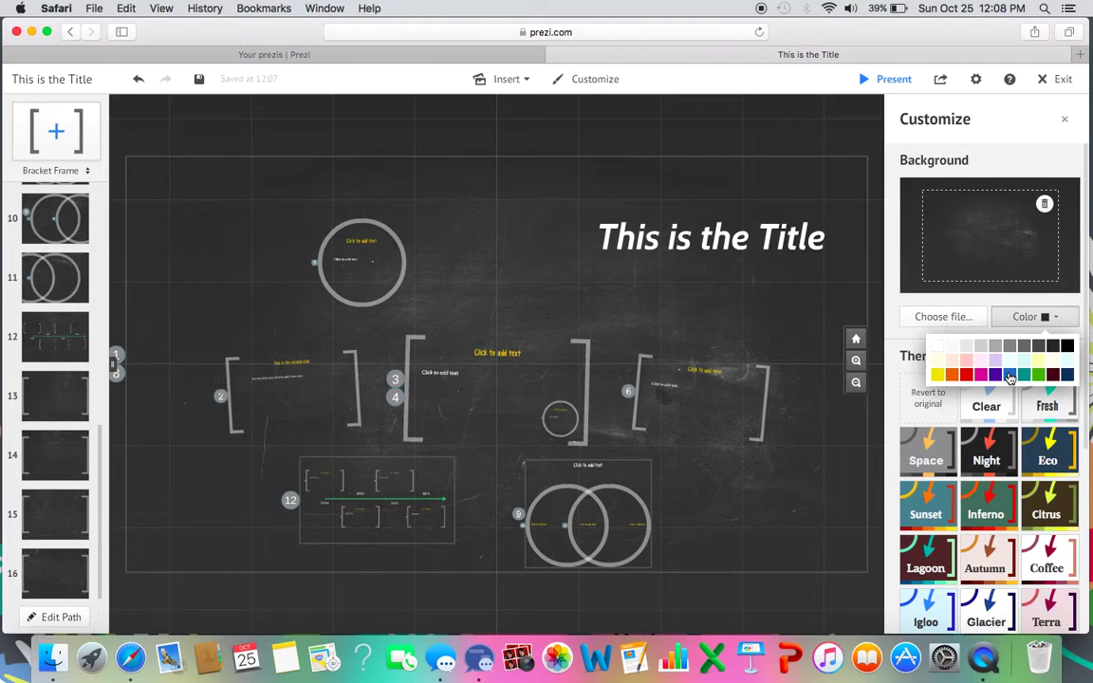
{"action": "left_click", "coordinate": [1009, 375]}
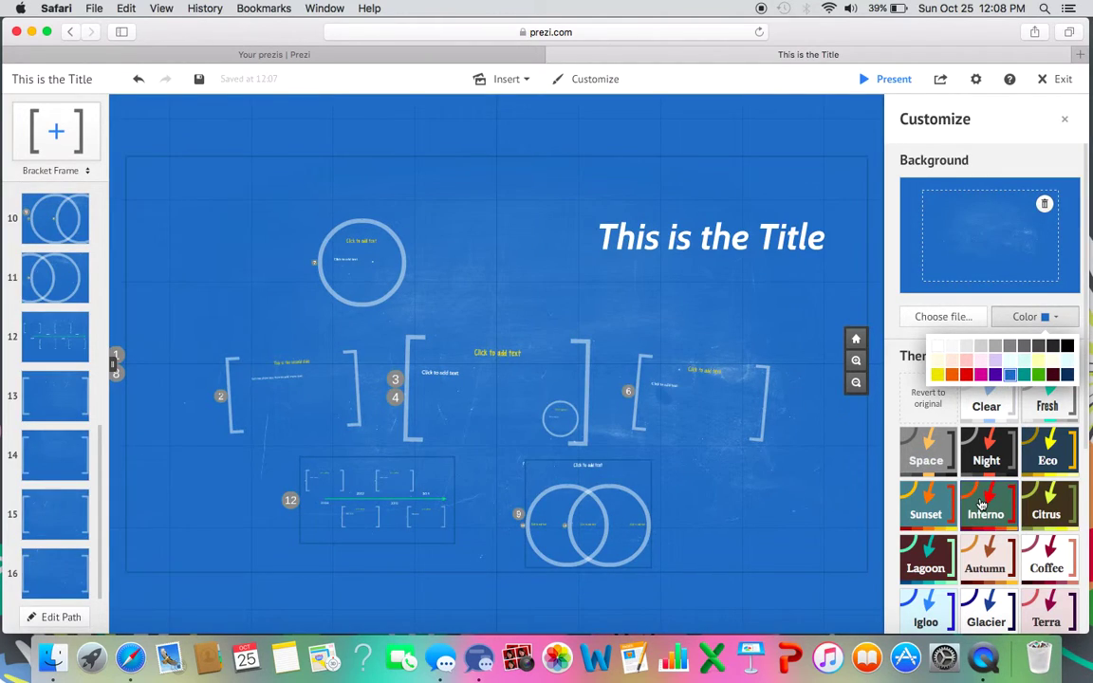
{"action": "left_click", "coordinate": [975, 361]}
{"action": "left_click", "coordinate": [928, 398]}
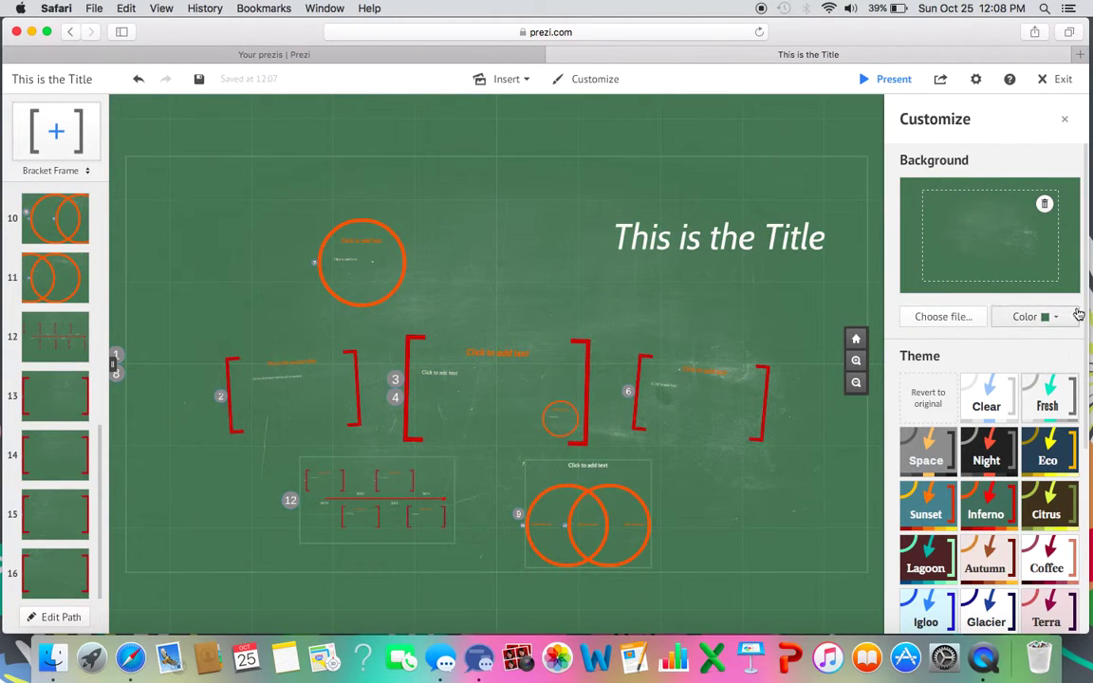
{"action": "scroll", "coordinate": [1088, 303], "scroll_direction": "down", "scroll_amount": 1}
{"action": "scroll", "coordinate": [1088, 304], "scroll_direction": "down", "scroll_amount": 5}
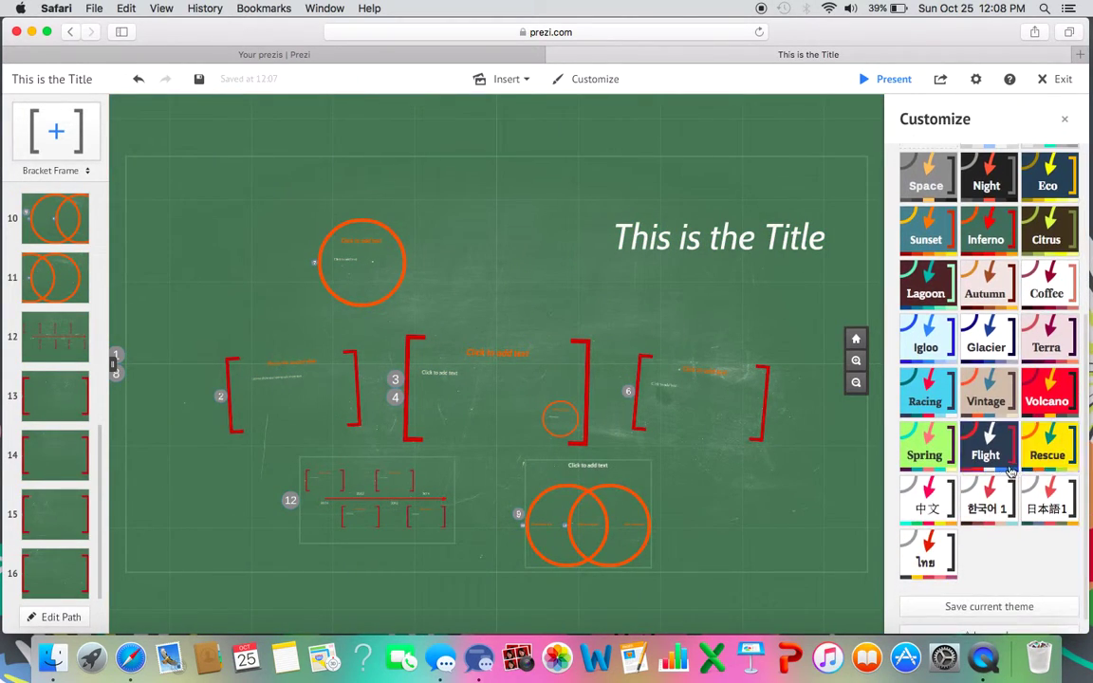
{"action": "left_click", "coordinate": [991, 459]}
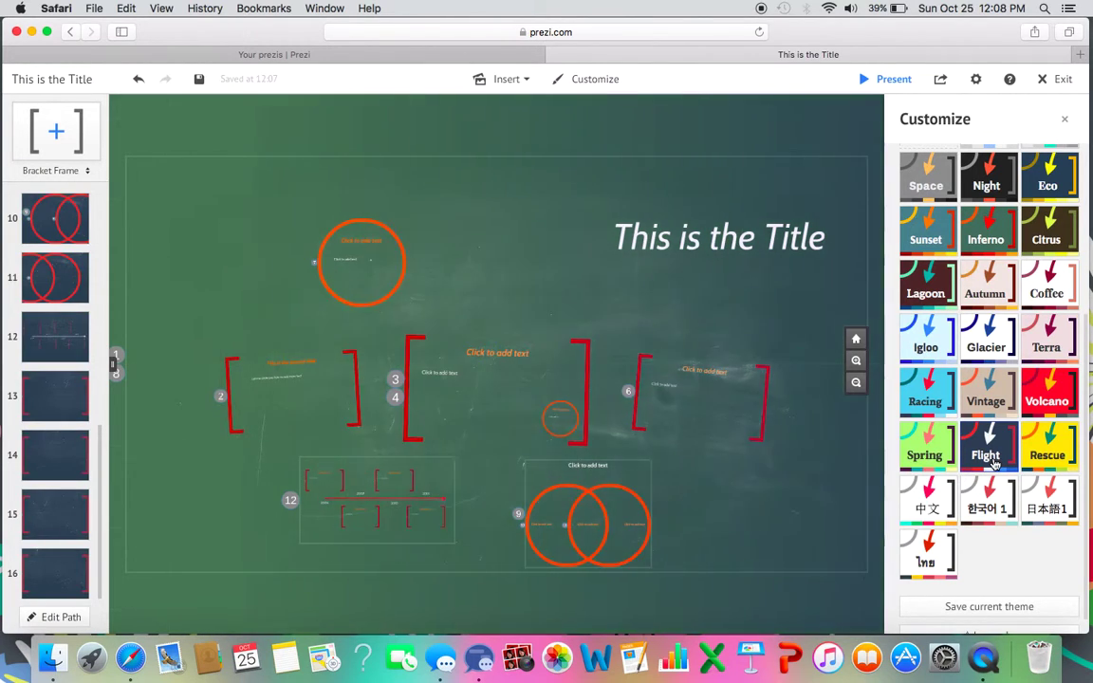
Delete the title text and save the prezi.
{"action": "left_click", "coordinate": [560, 236]}
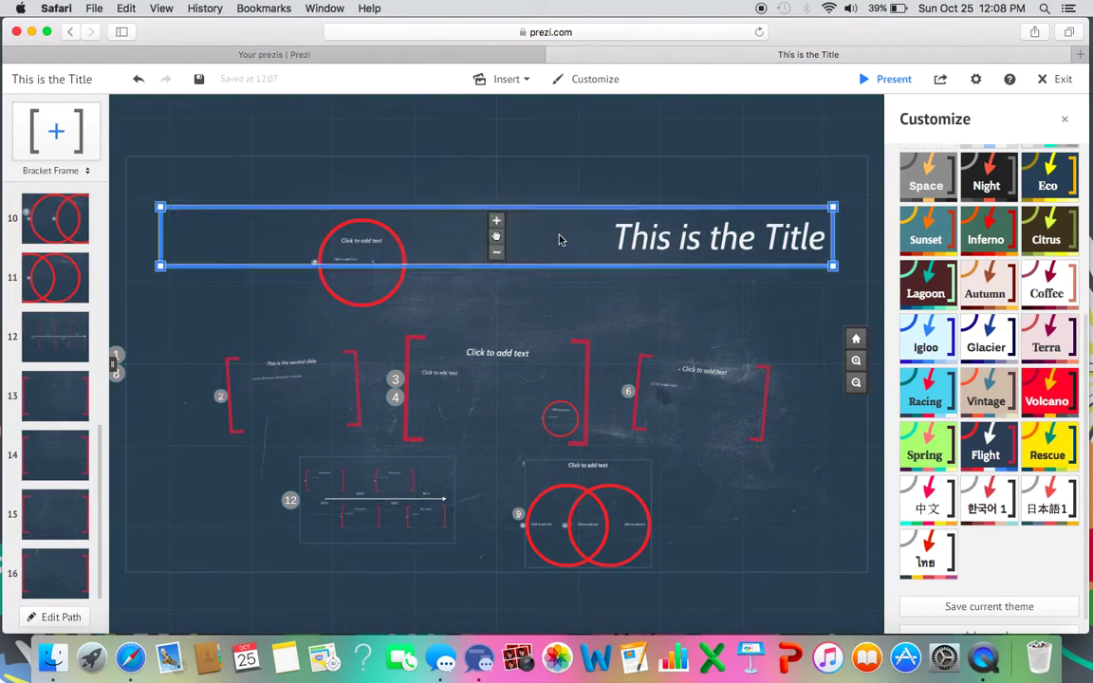
{"action": "left_click", "coordinate": [507, 170]}
{"action": "left_click", "coordinate": [661, 132]}
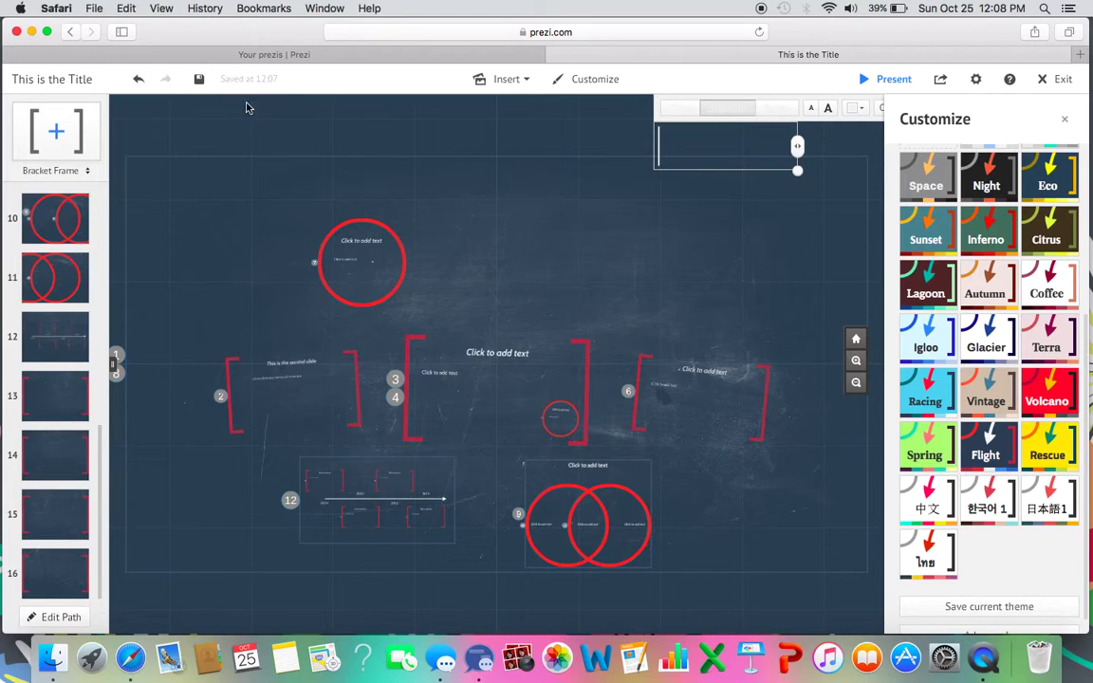
{"action": "left_click", "coordinate": [198, 78]}
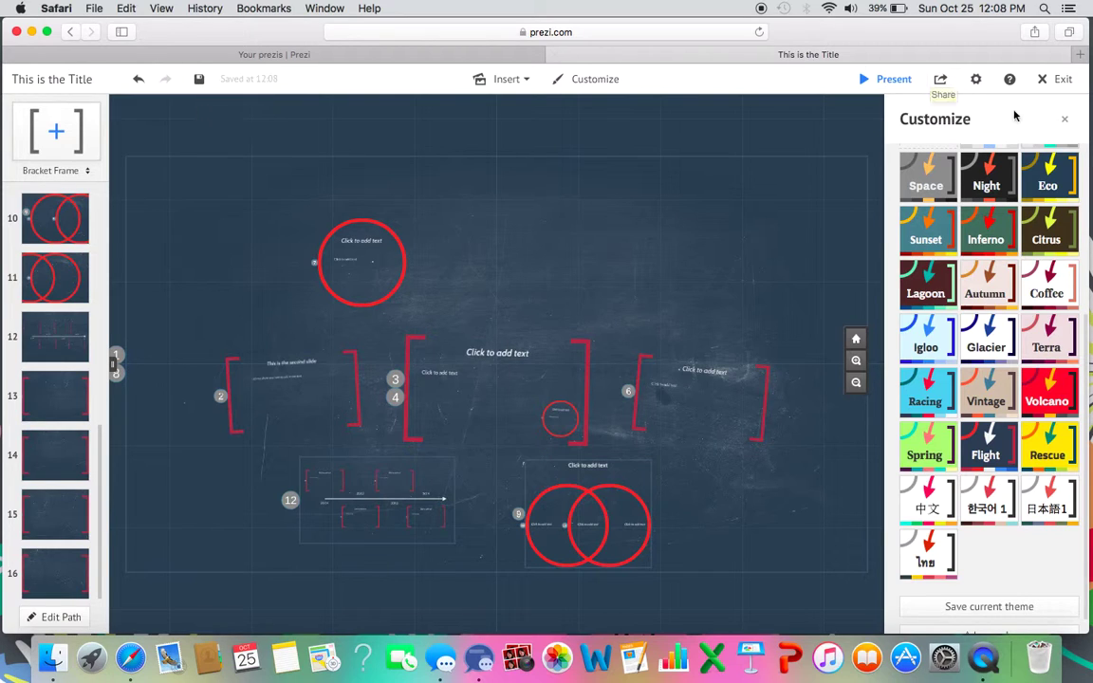
{"action": "left_click", "coordinate": [1064, 119]}
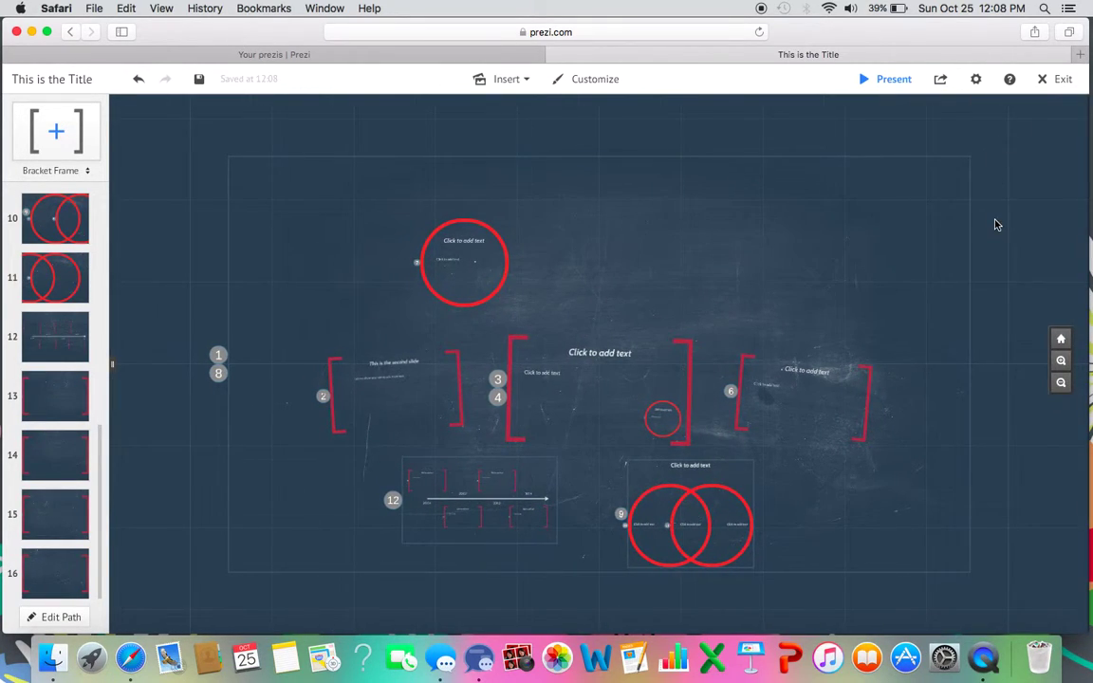